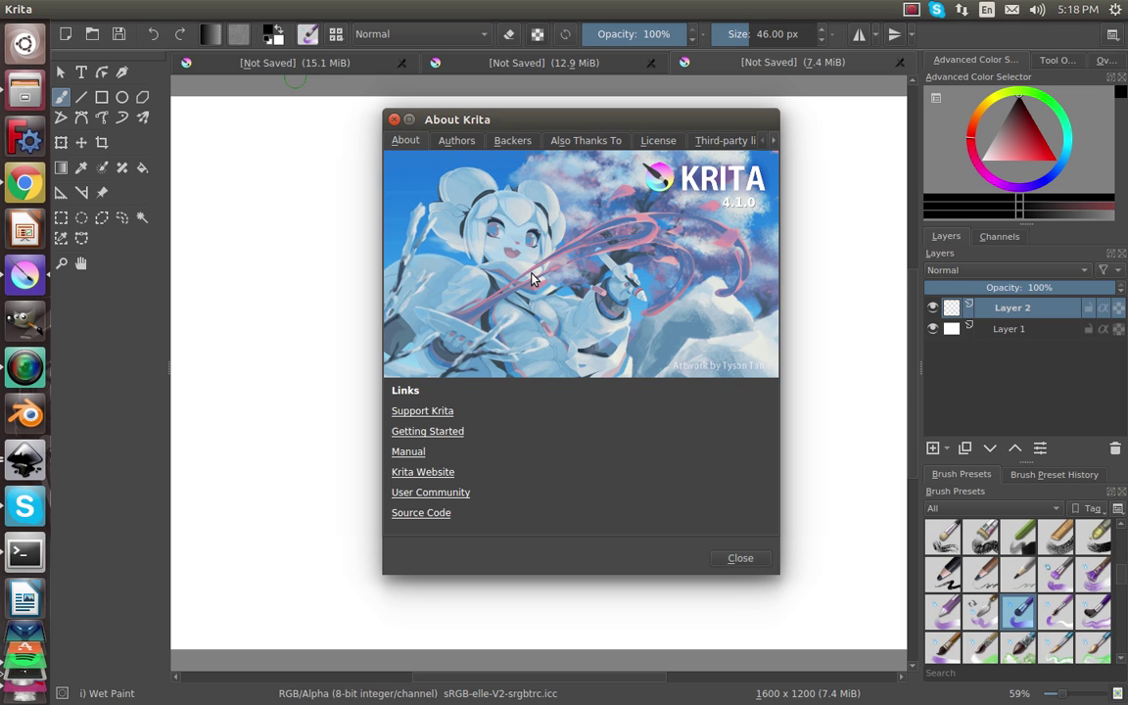
- Close the About Krita 4.1.0 dialog to reveal the blank two-layer canvas
click(394, 120)
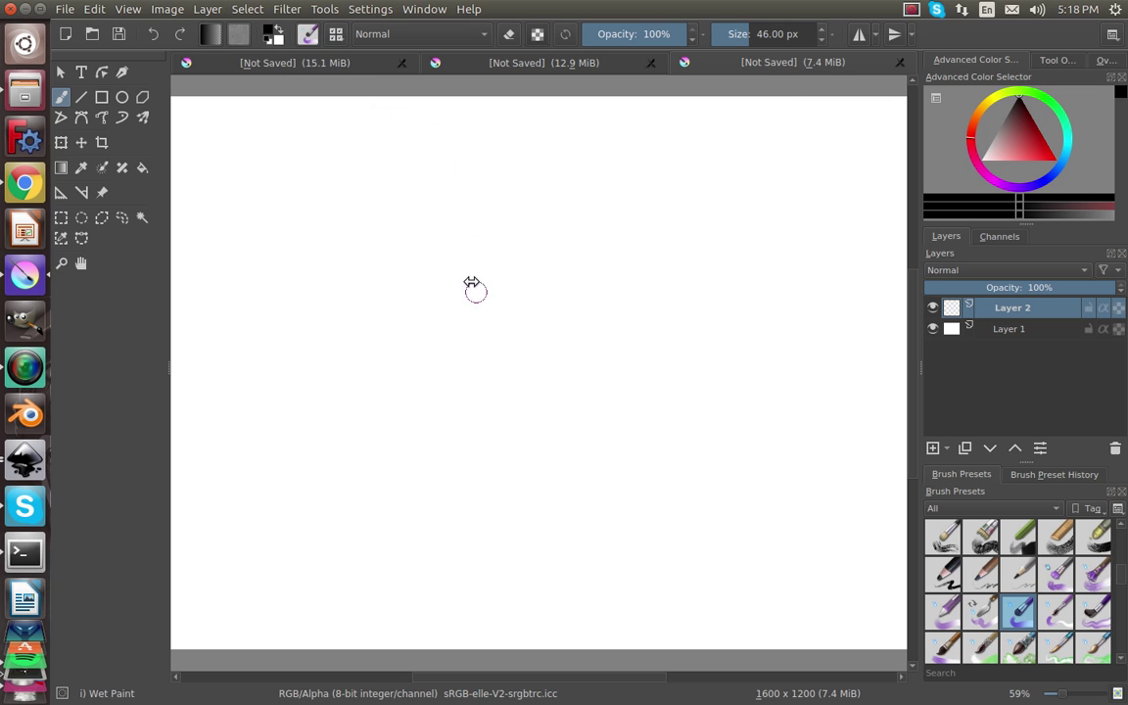
key(minus)
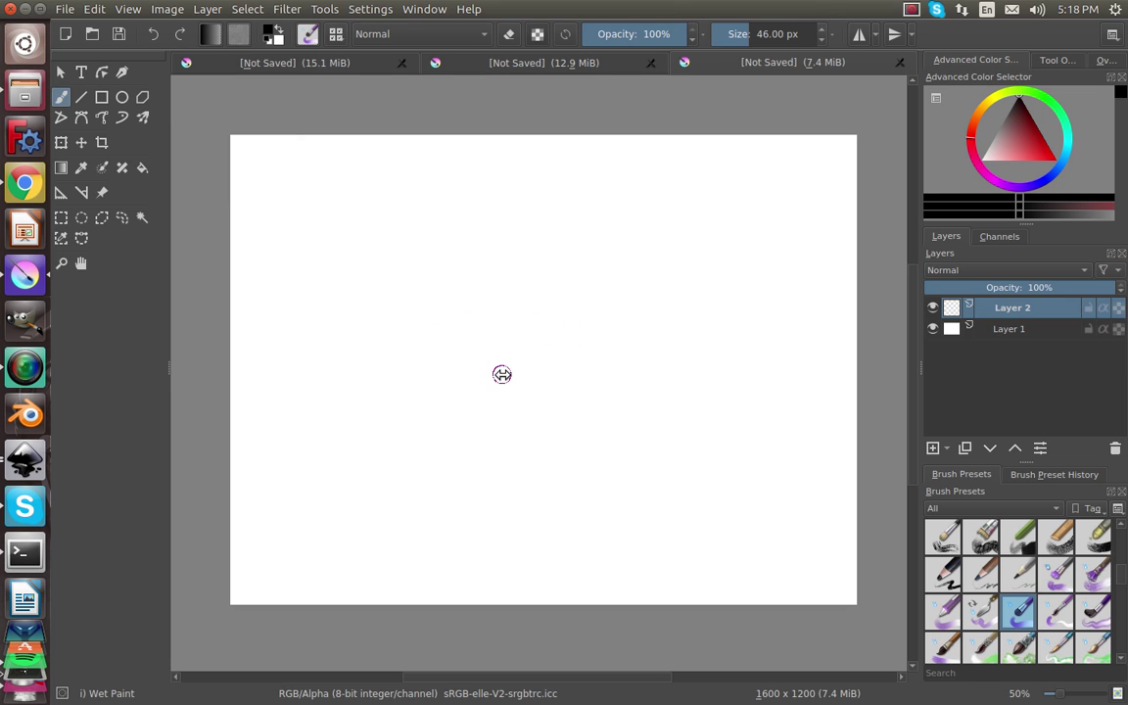
right_click(501, 374)
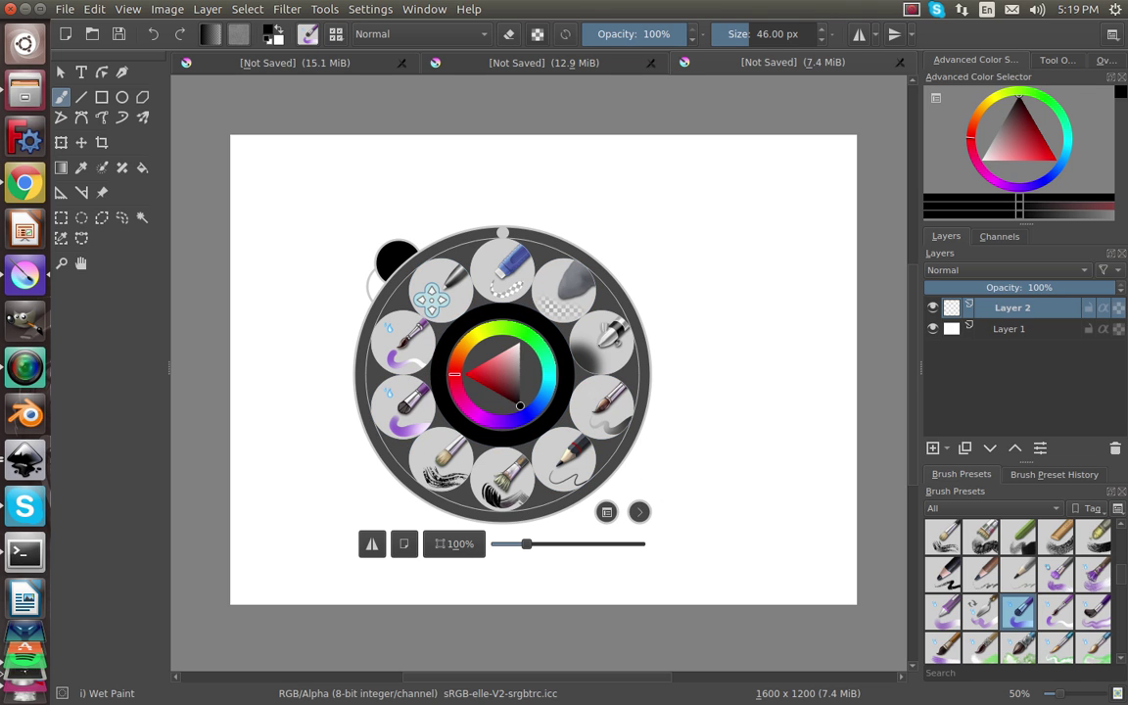
click(729, 365)
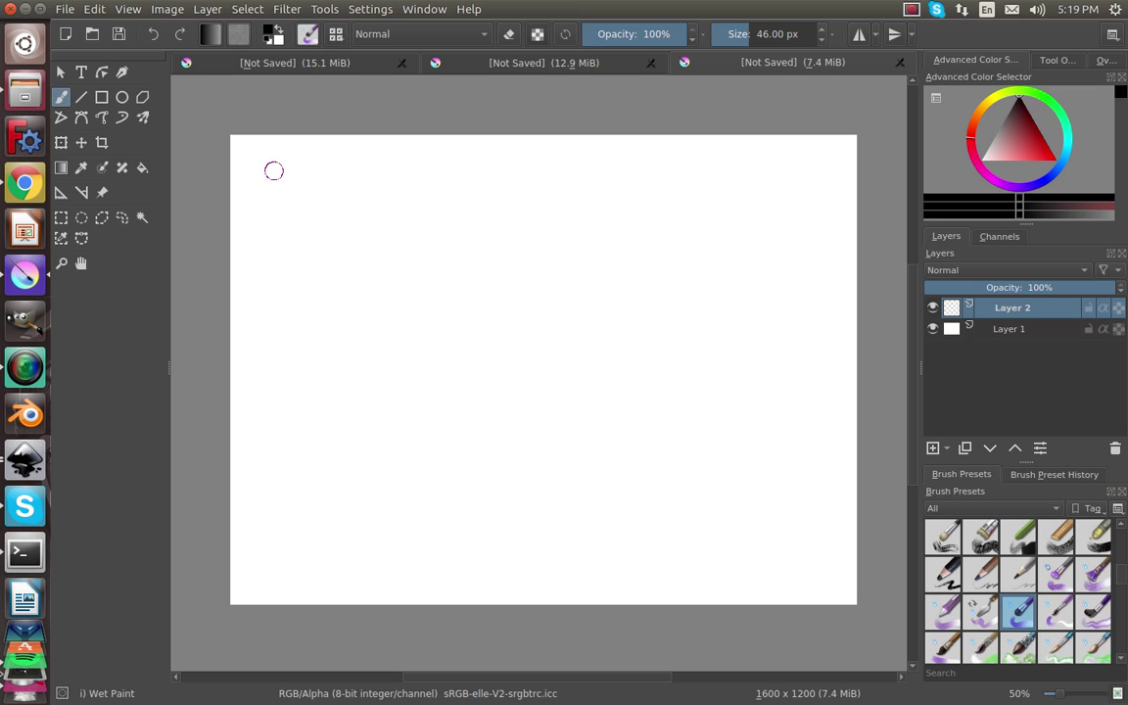
mouse_move(273, 171)
mouse_down()
mouse_move(318, 227)
mouse_move(368, 206)
mouse_move(418, 241)
mouse_move(381, 287)
mouse_move(406, 311)
mouse_move(433, 292)
mouse_move(451, 247)
mouse_up()
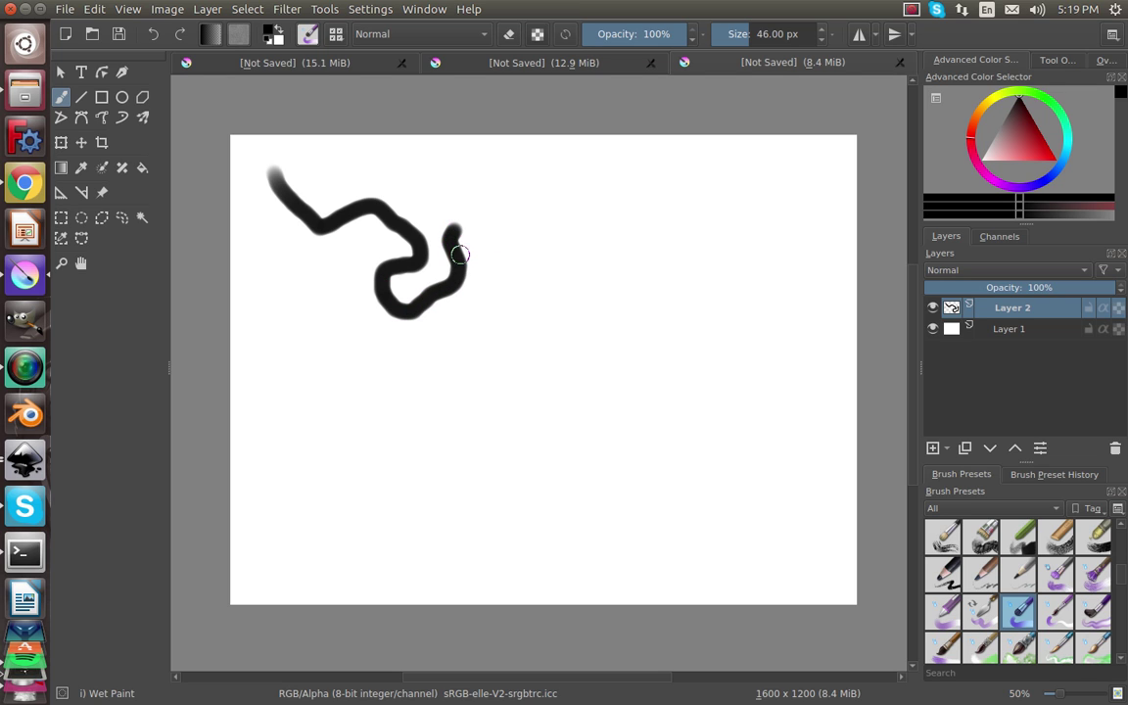
key(ctrl+z)
- Try the Pencil-2 and Distort Move presets, then paint a thick U-shaped Wet Paint Details stroke
right_click(462, 245)
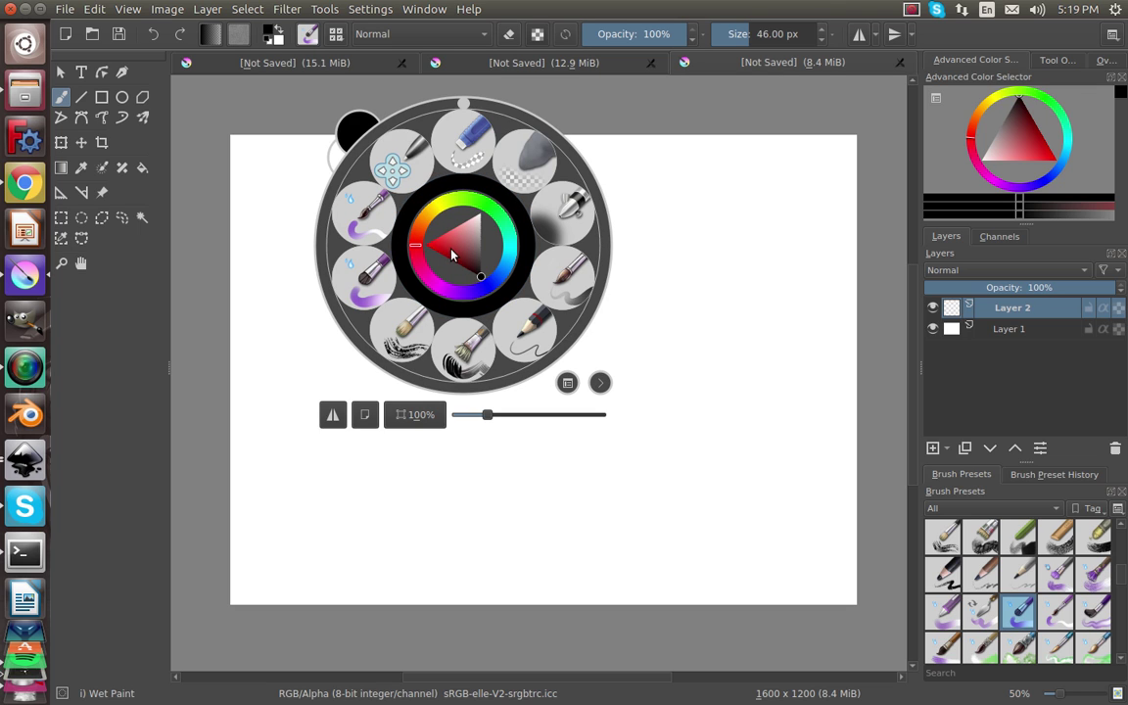
click(519, 342)
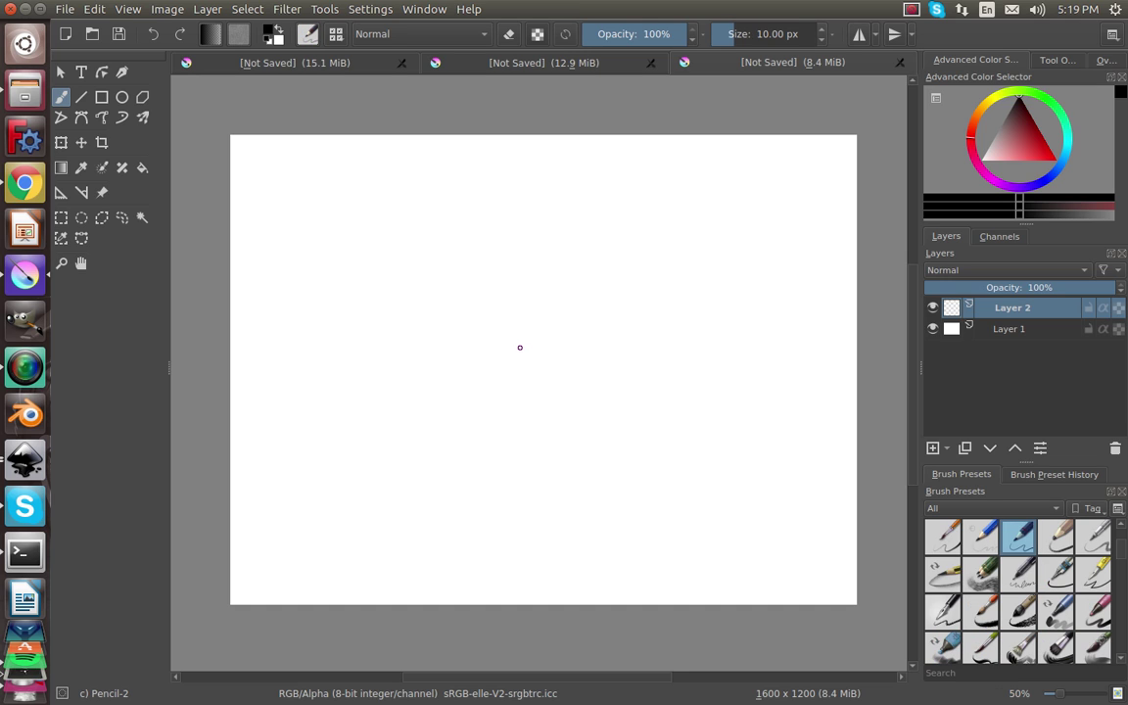
right_click(529, 245)
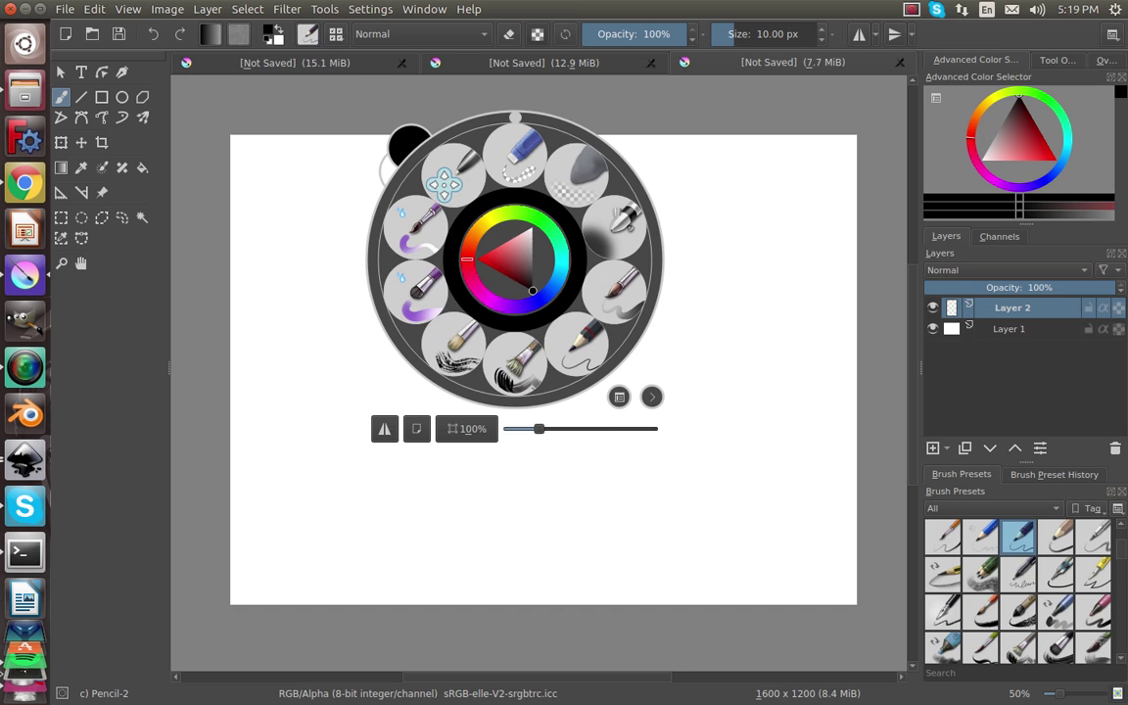
click(424, 212)
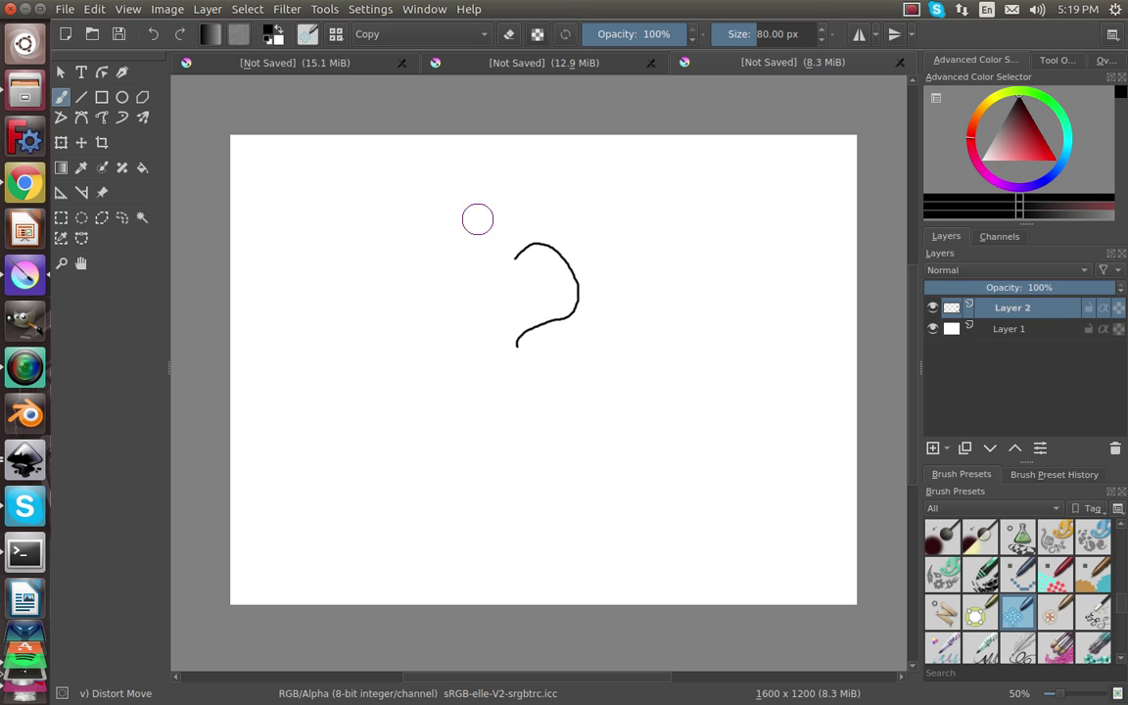
right_click(465, 217)
click(410, 257)
mouse_move(410, 257)
mouse_down()
mouse_move(403, 386)
mouse_move(462, 403)
mouse_move(459, 284)
mouse_up()
- Paint two vertical strokes and two horizontal strokes inside the outline
scroll(456, 294, up, 7)
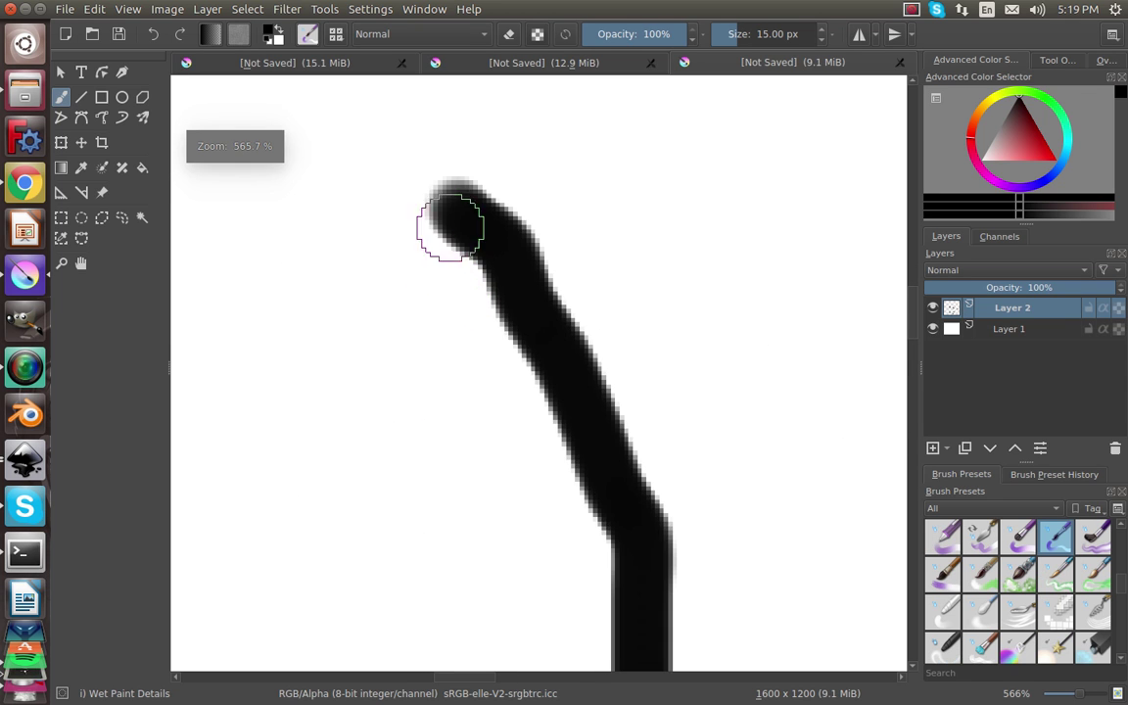
scroll(420, 240, down, 3)
drag(367, 433, 381, 279)
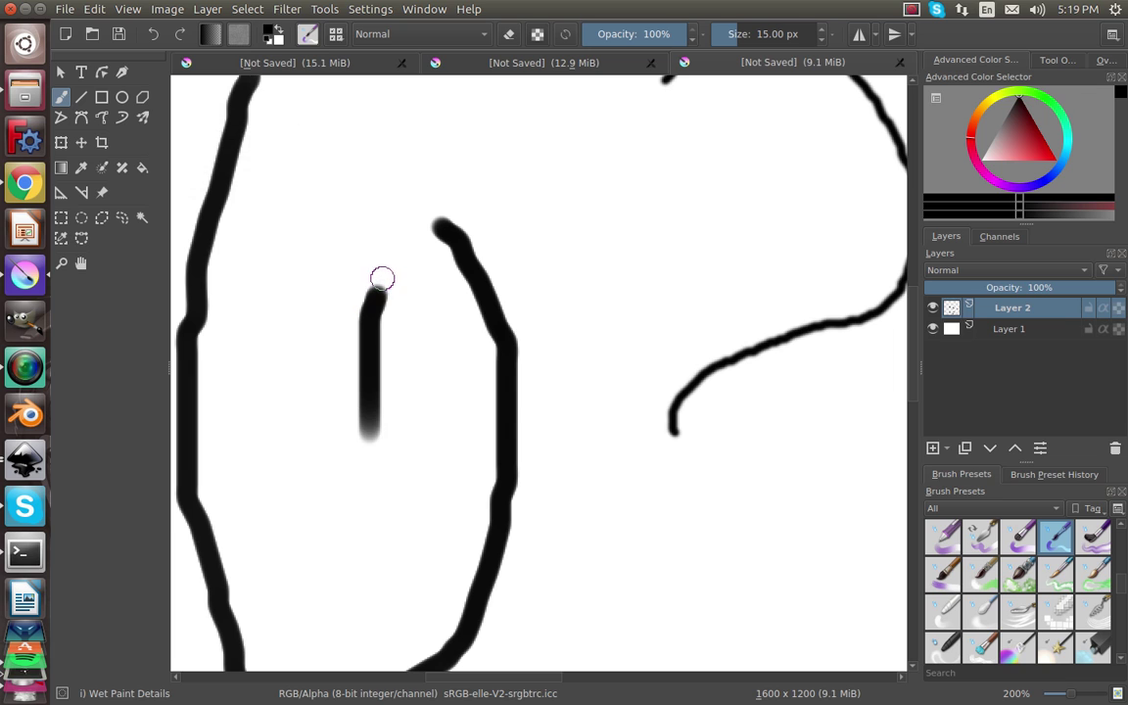
scroll(351, 461, up, 3)
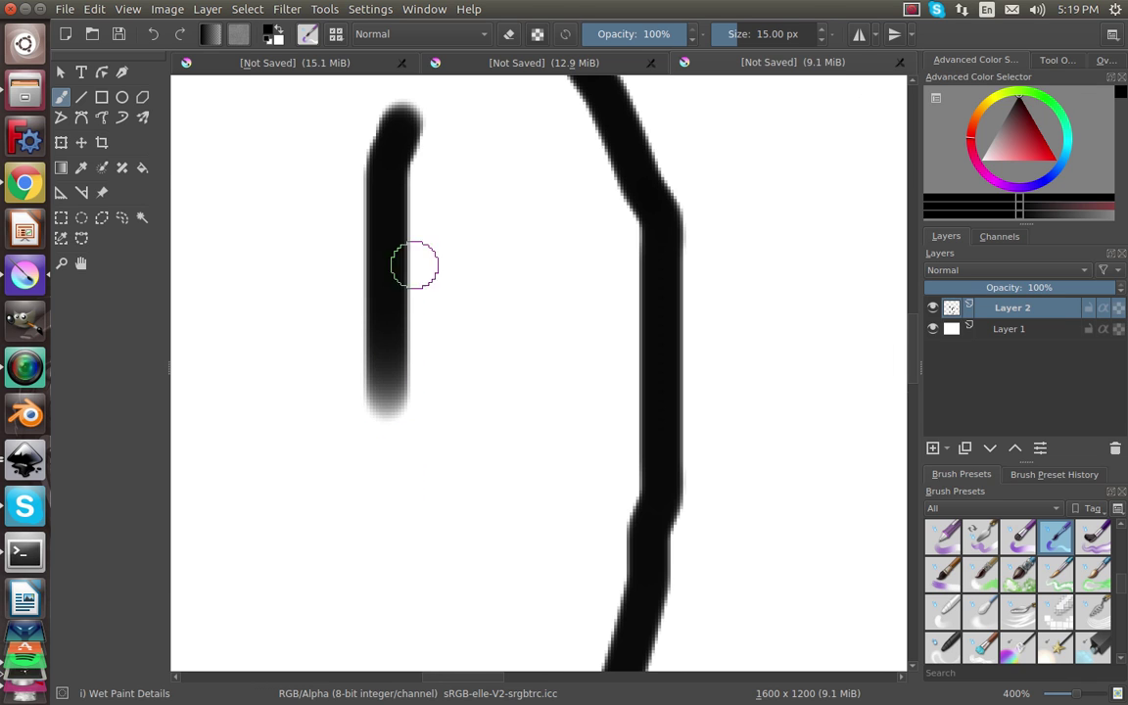
scroll(508, 185, down, 3)
drag(508, 186, 520, 344)
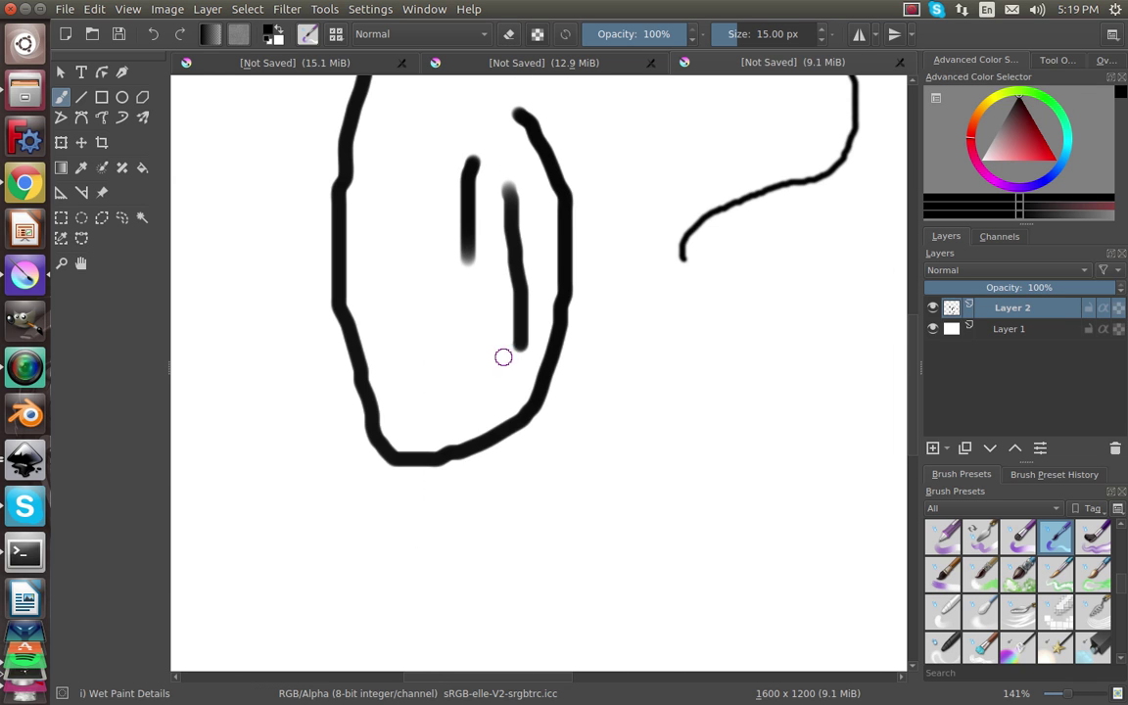
mouse_move(438, 368)
mouse_down()
mouse_move(476, 352)
mouse_move(602, 340)
mouse_move(659, 394)
mouse_up()
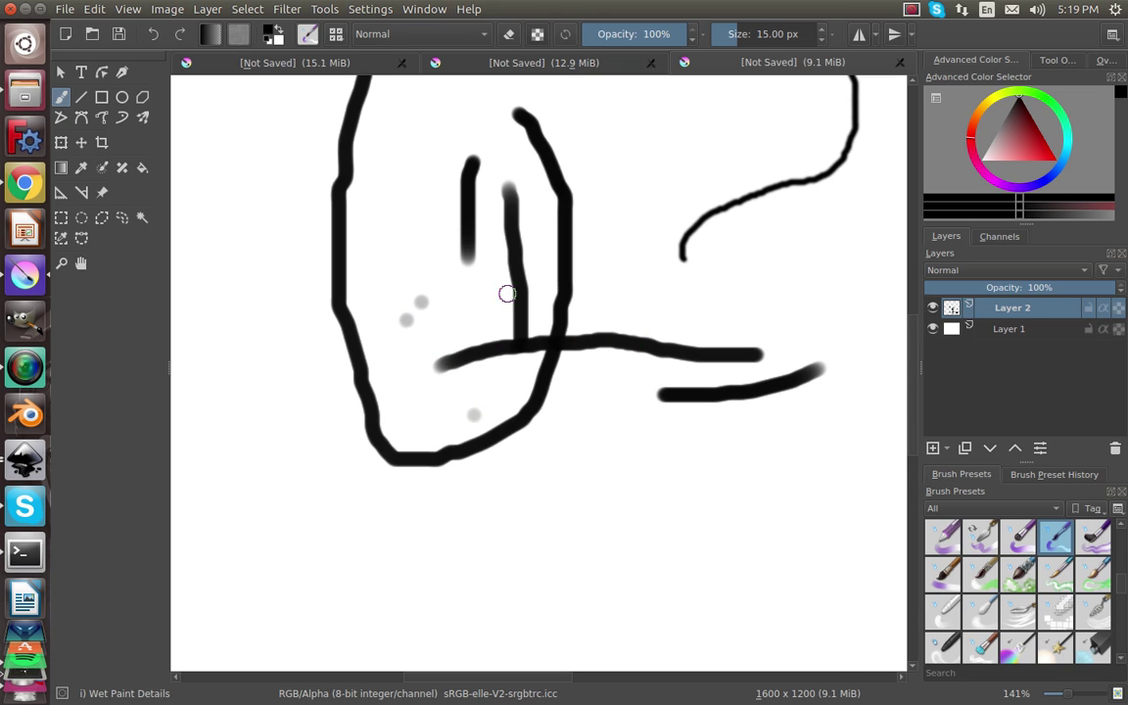
- Undo back to the thin curve and paint thick Wet Circle strokes, including a long diagonal
key(ctrl+z)
key(ctrl+z)
key(ctrl+z)
key(ctrl+z)
key(ctrl+z)
key(ctrl+z)
key(ctrl+z)
key(ctrl+z)
key(ctrl+z)
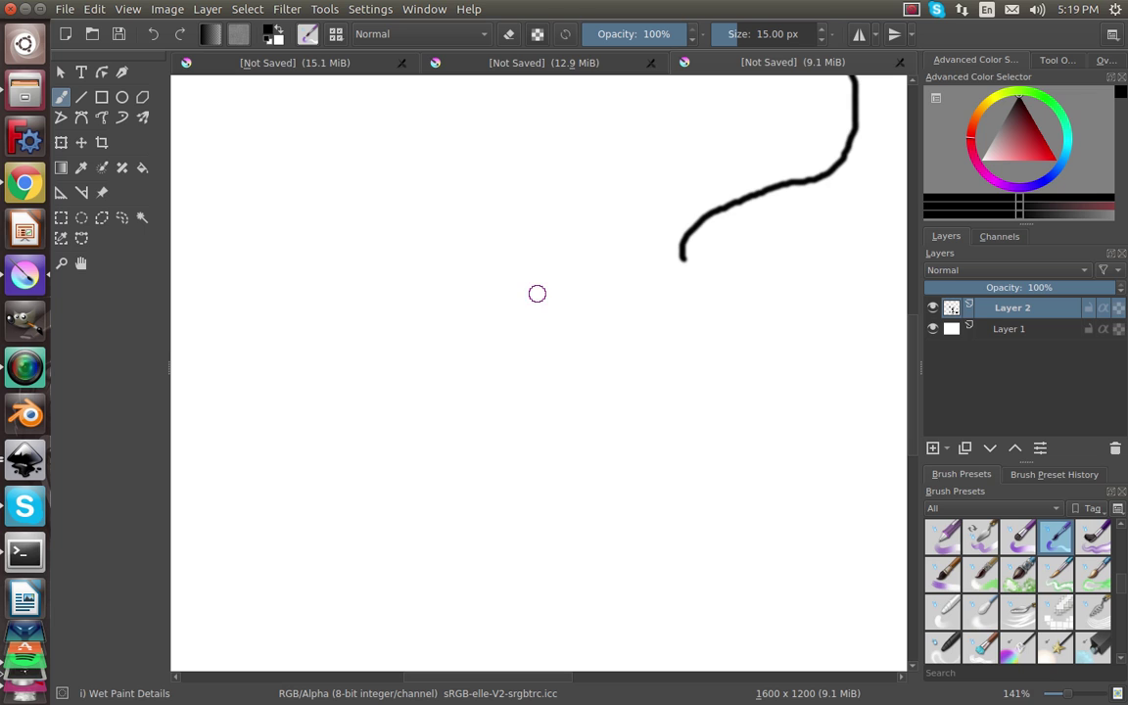
click(944, 551)
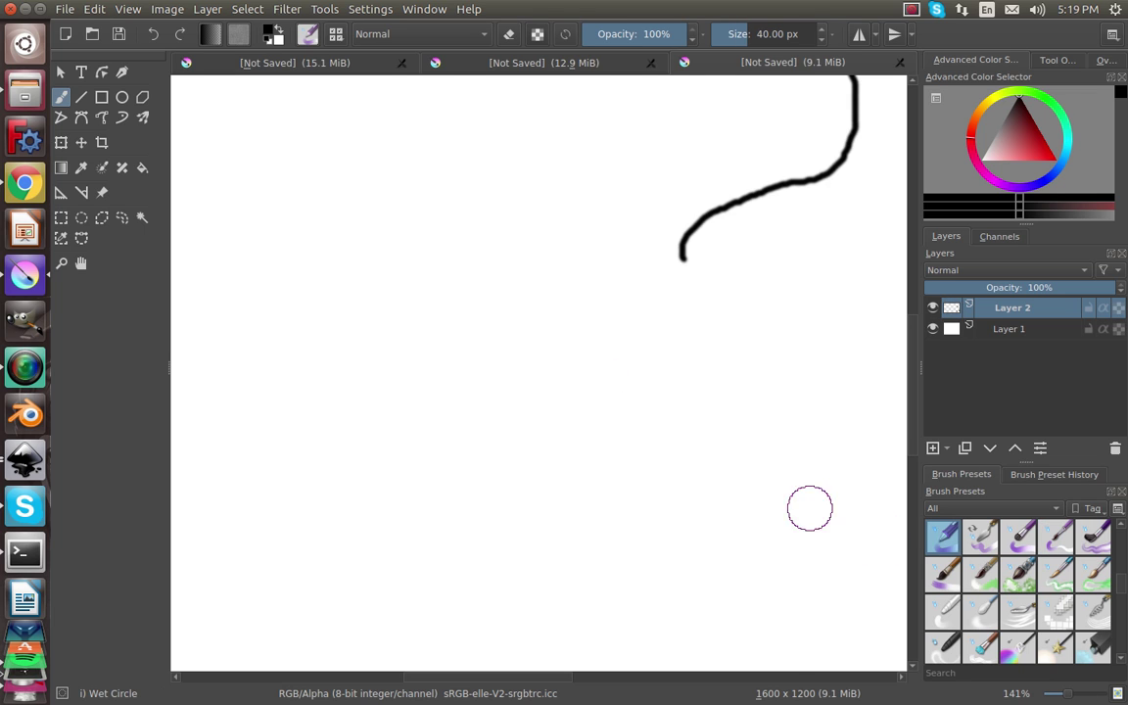
mouse_move(709, 393)
mouse_down()
mouse_move(652, 420)
mouse_move(648, 407)
mouse_move(695, 397)
mouse_move(636, 327)
mouse_move(792, 490)
mouse_up()
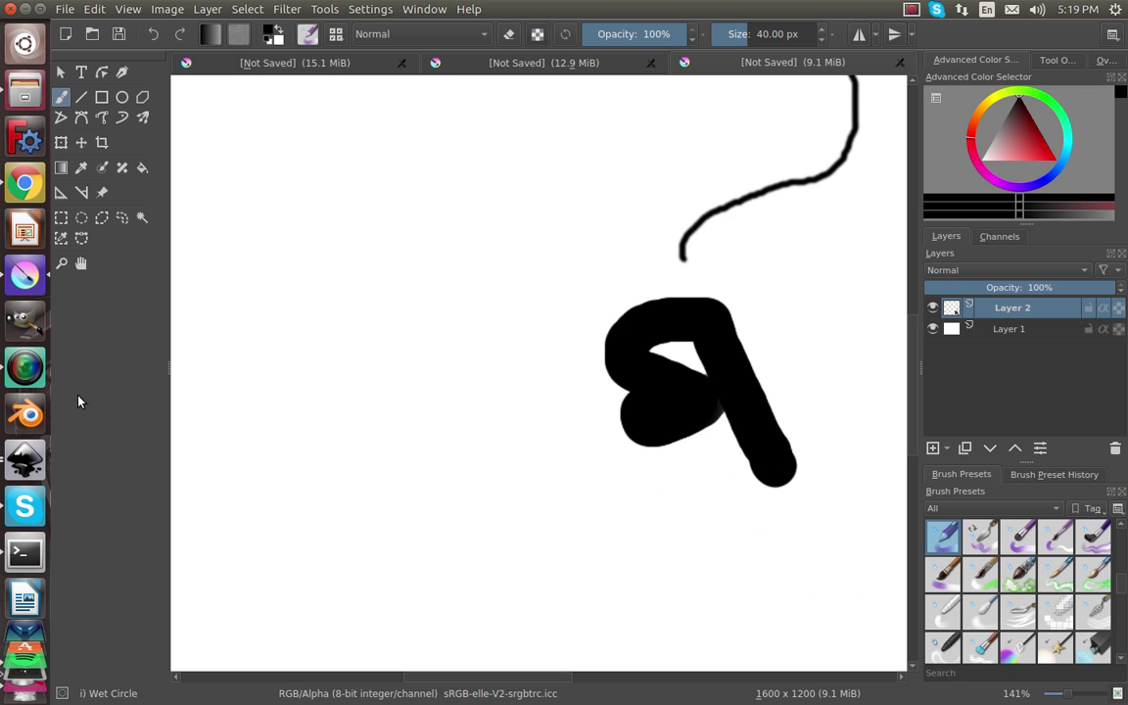
drag(771, 534, 262, 343)
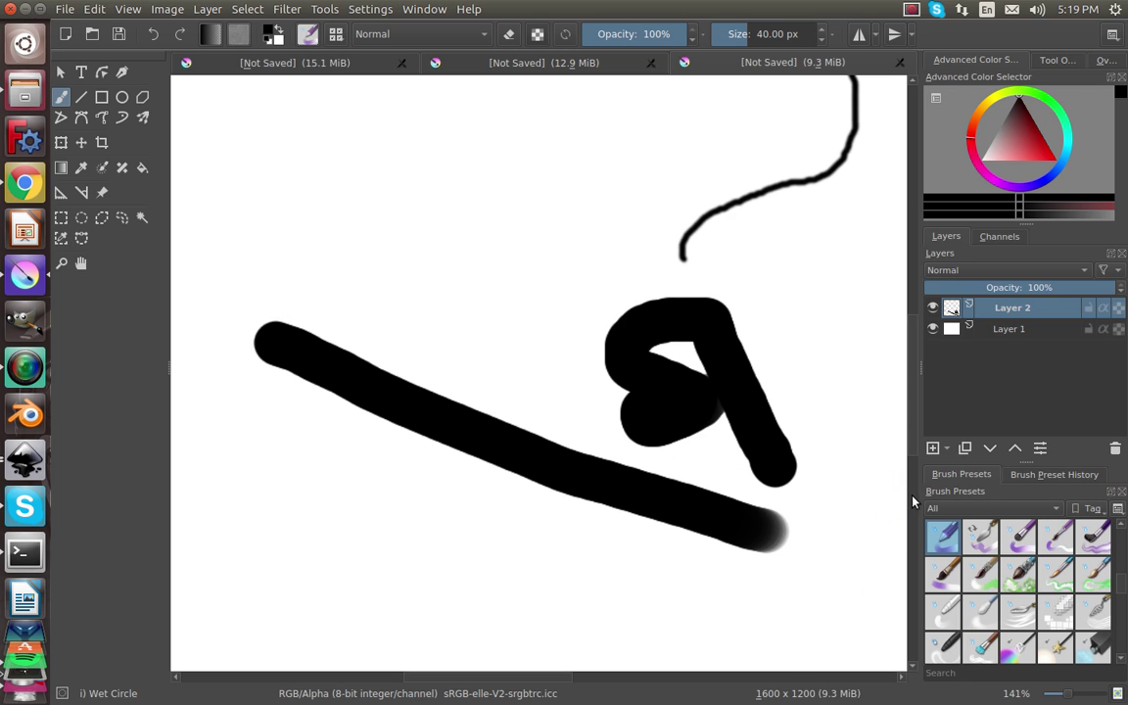
scroll(1075, 551, down, 5)
scroll(1067, 584, up, 4)
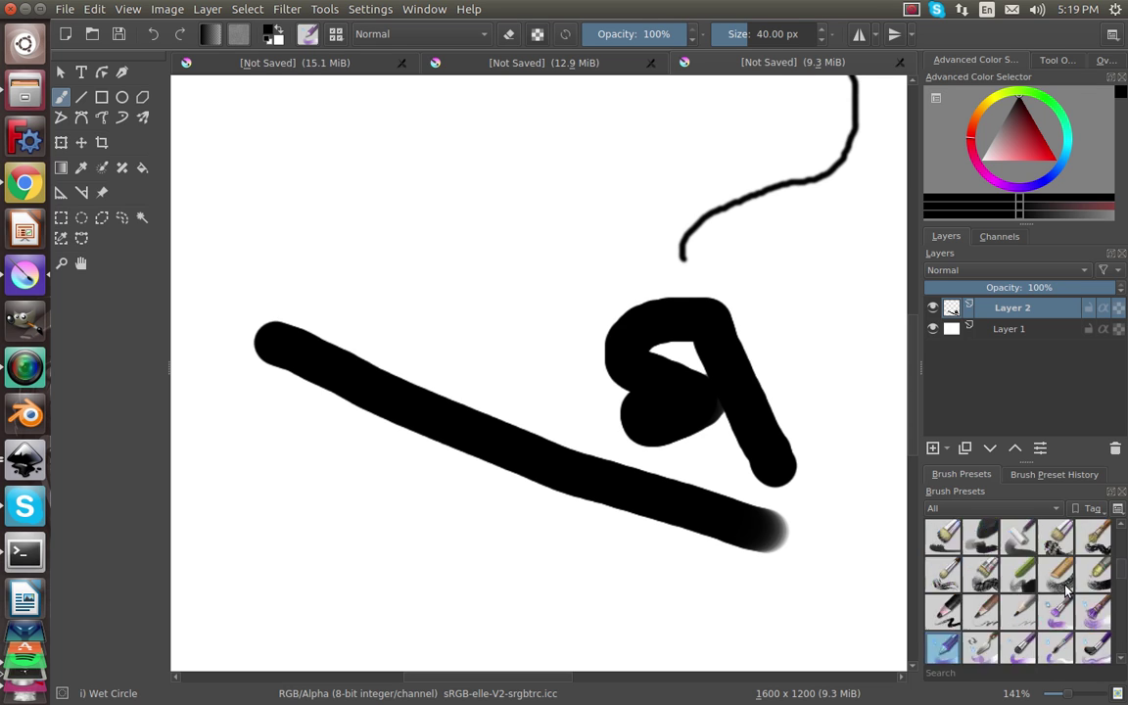
- Paint short Basic-1 strokes near the top, undo them, and add a thick test blob
click(1093, 536)
mouse_move(486, 257)
mouse_down()
mouse_move(506, 325)
mouse_move(528, 323)
mouse_move(539, 275)
mouse_move(529, 240)
mouse_up()
drag(477, 165, 599, 189)
drag(659, 127, 563, 176)
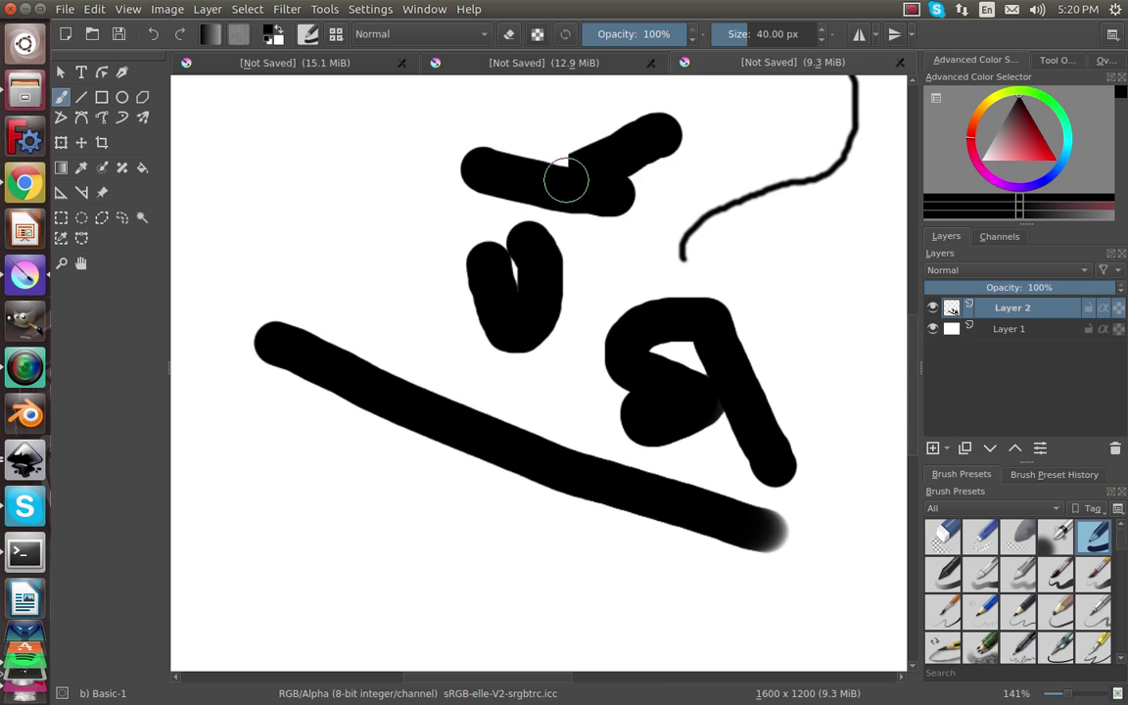
scroll(560, 312, down, 4)
key(ctrl+z)
key(ctrl+z)
key(ctrl+z)
key(ctrl+z)
key(ctrl+z)
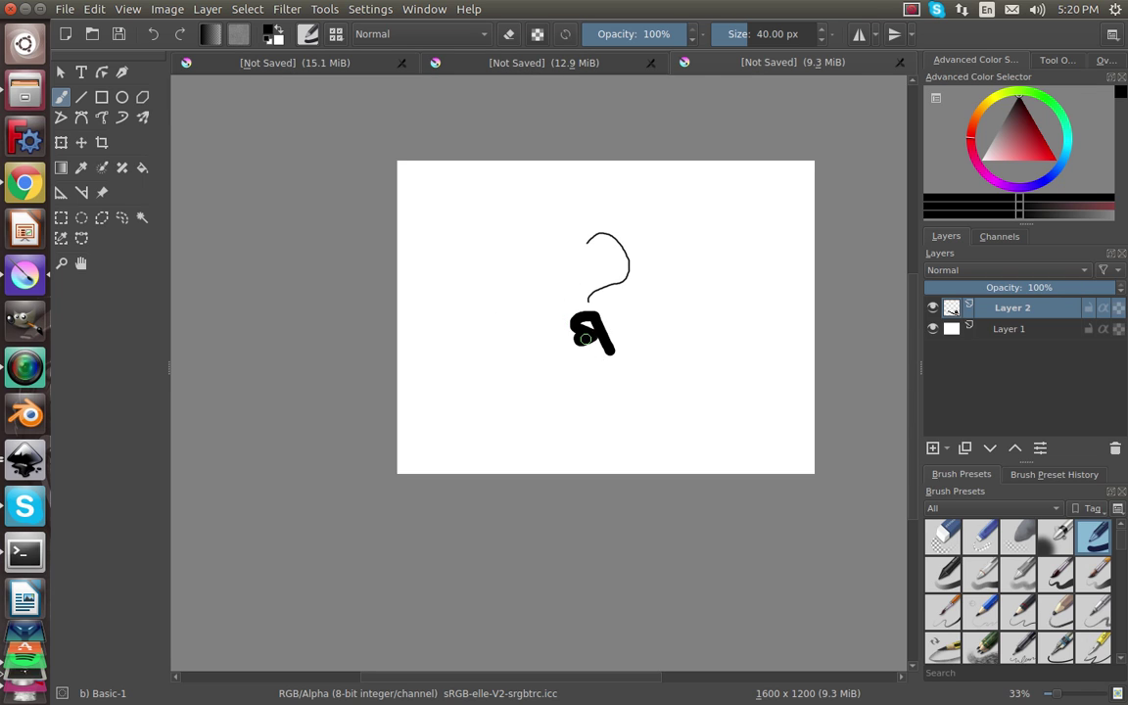
drag(732, 310, 631, 361)
- Paint a long branching stroke across the middle, then undo back to a blank canvas
key(ctrl+z)
key(ctrl+z)
key(ctrl+z)
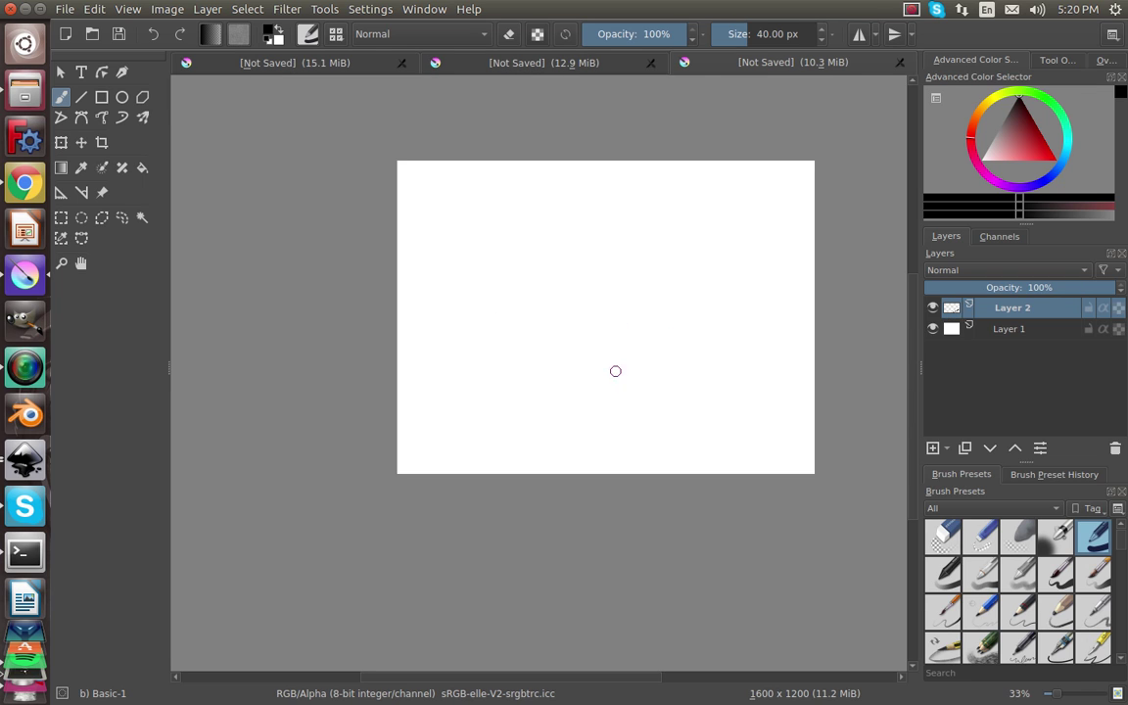
drag(640, 307, 579, 384)
drag(550, 340, 796, 376)
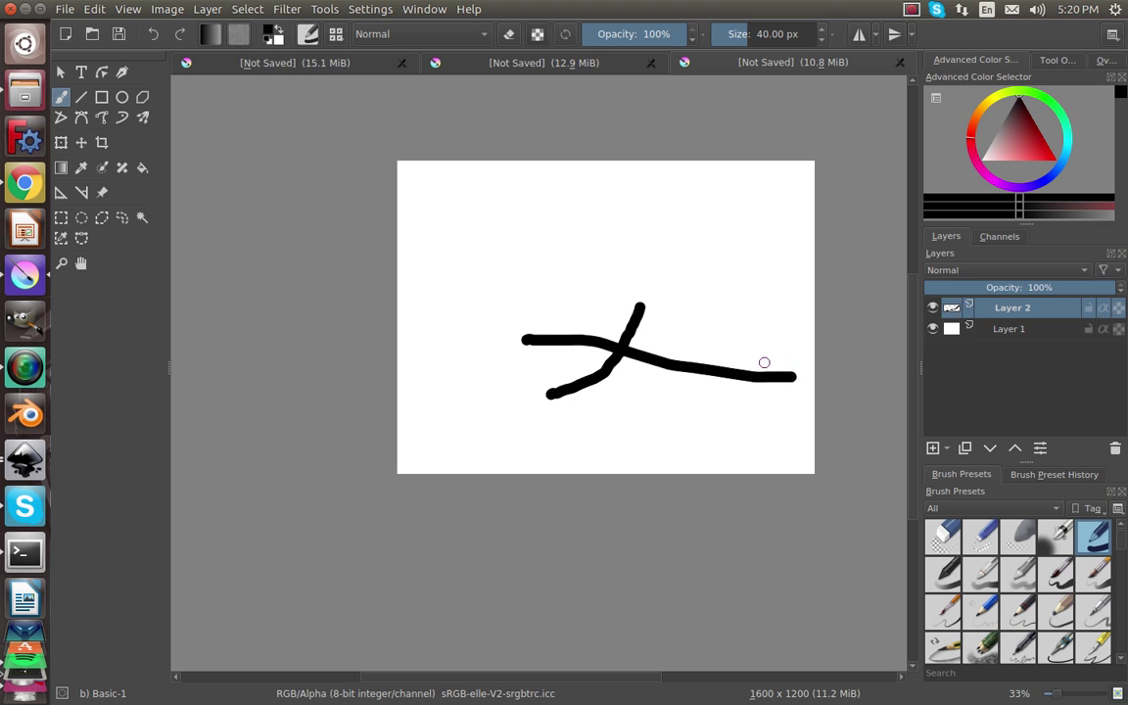
key(ctrl+z)
key(ctrl+z)
key(ctrl+z)
key(ctrl+z)
- Rotate the canvas slightly and paint a dark Wet Paint diagonal and a thin Wet Paint Details stroke
right_click(692, 282)
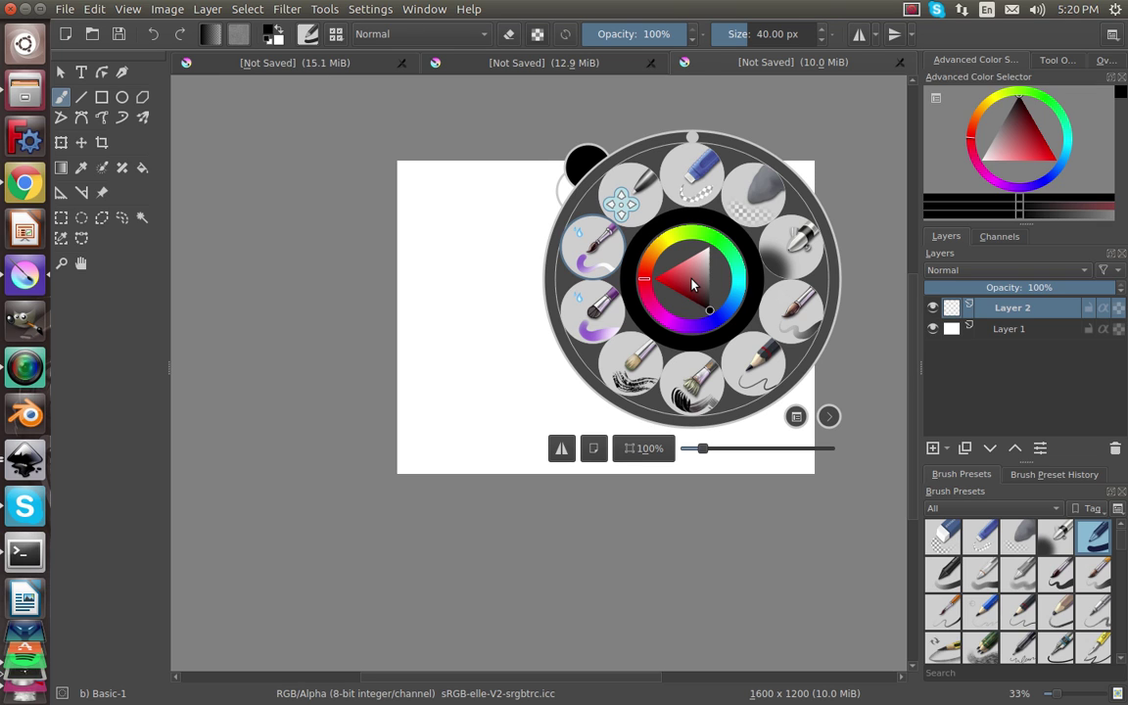
mouse_move(692, 137)
mouse_down()
mouse_move(714, 140)
mouse_move(688, 133)
mouse_up()
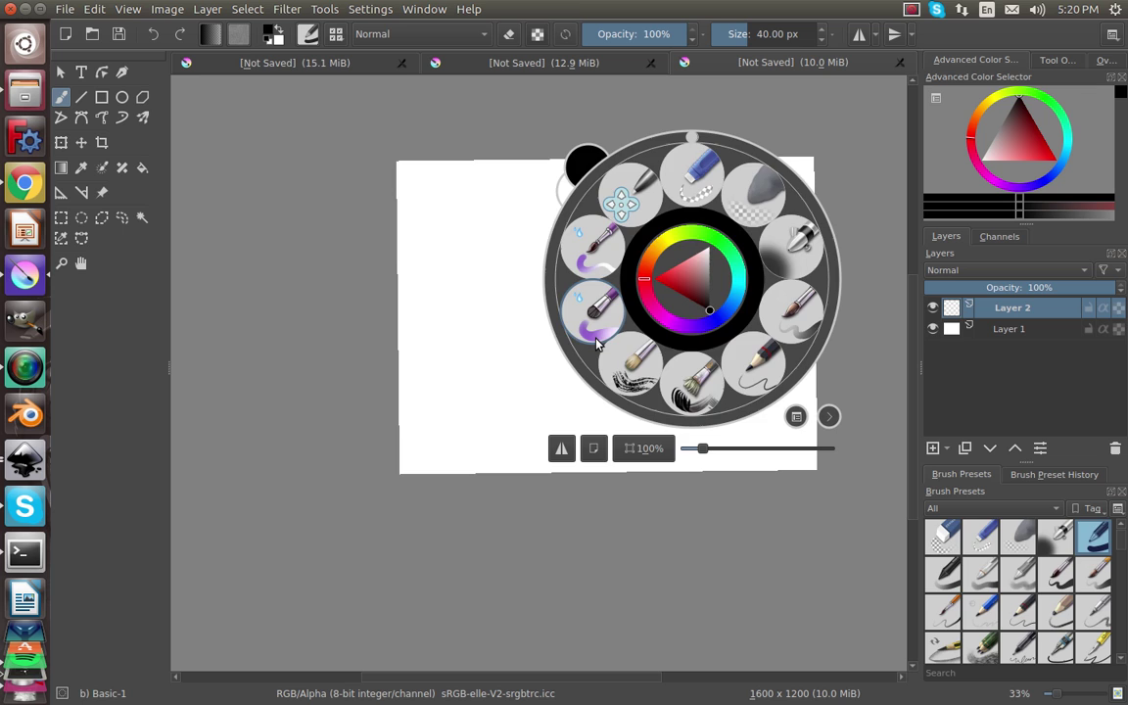
click(593, 308)
drag(524, 357, 611, 295)
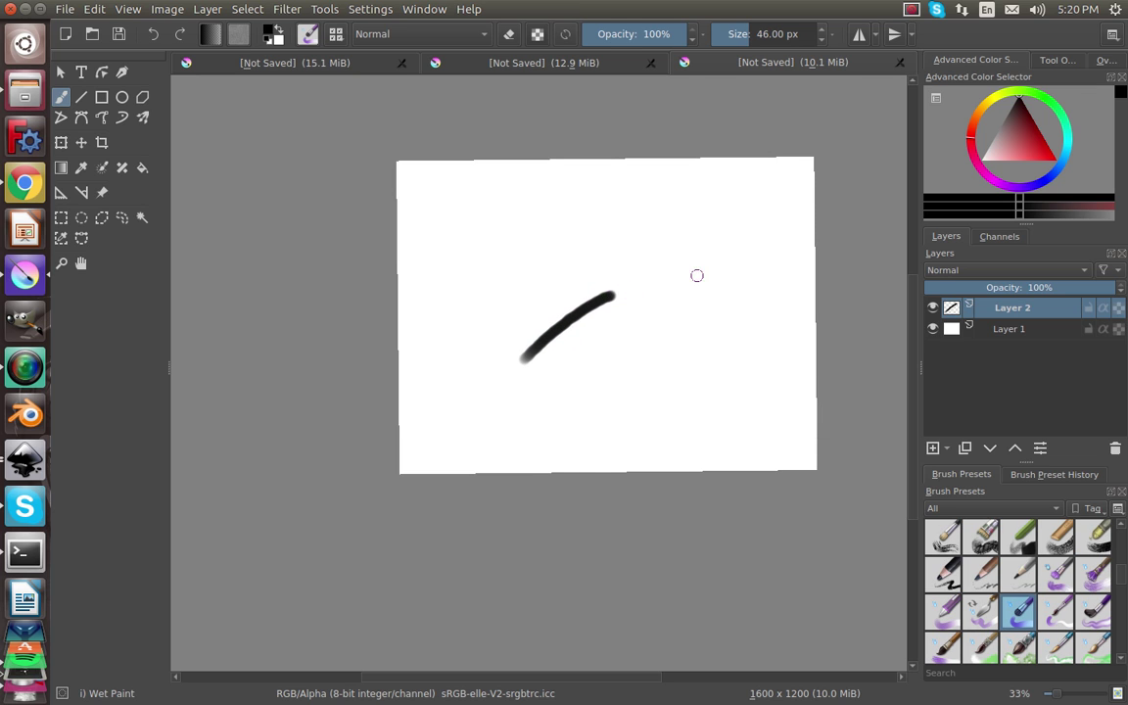
right_click(678, 294)
click(561, 278)
drag(511, 287, 583, 266)
- Paint two rough diagonal strokes with the Bristles-2 Flat Rough preset
right_click(582, 269)
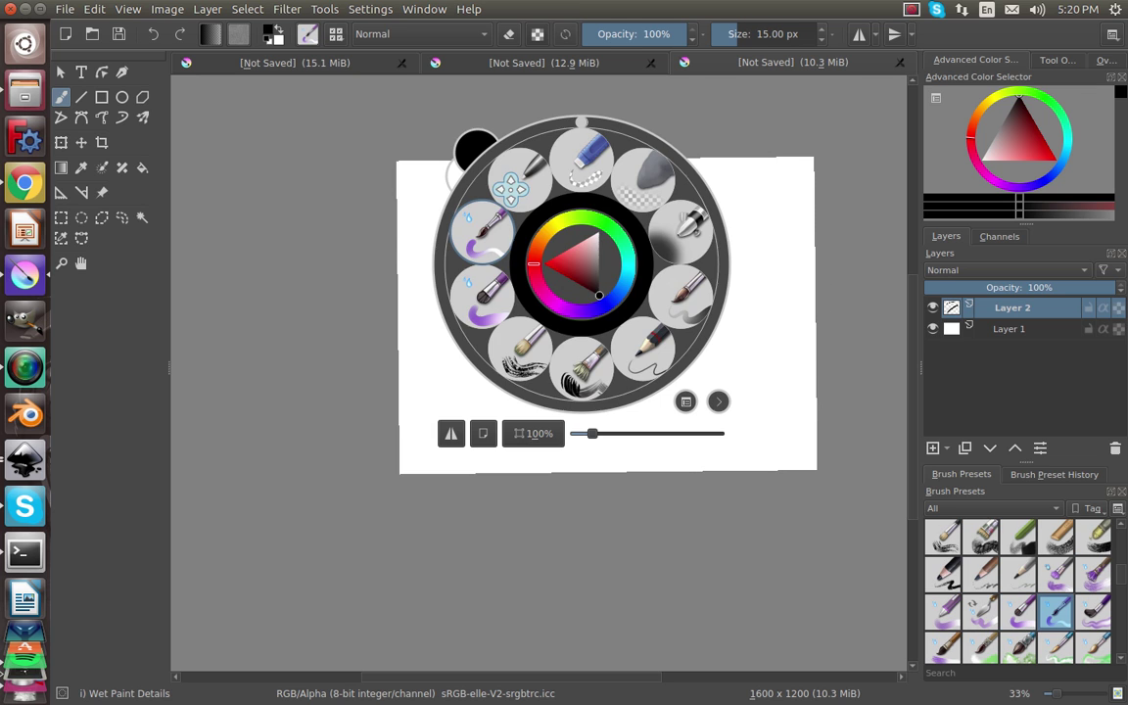
click(590, 370)
drag(675, 307, 600, 361)
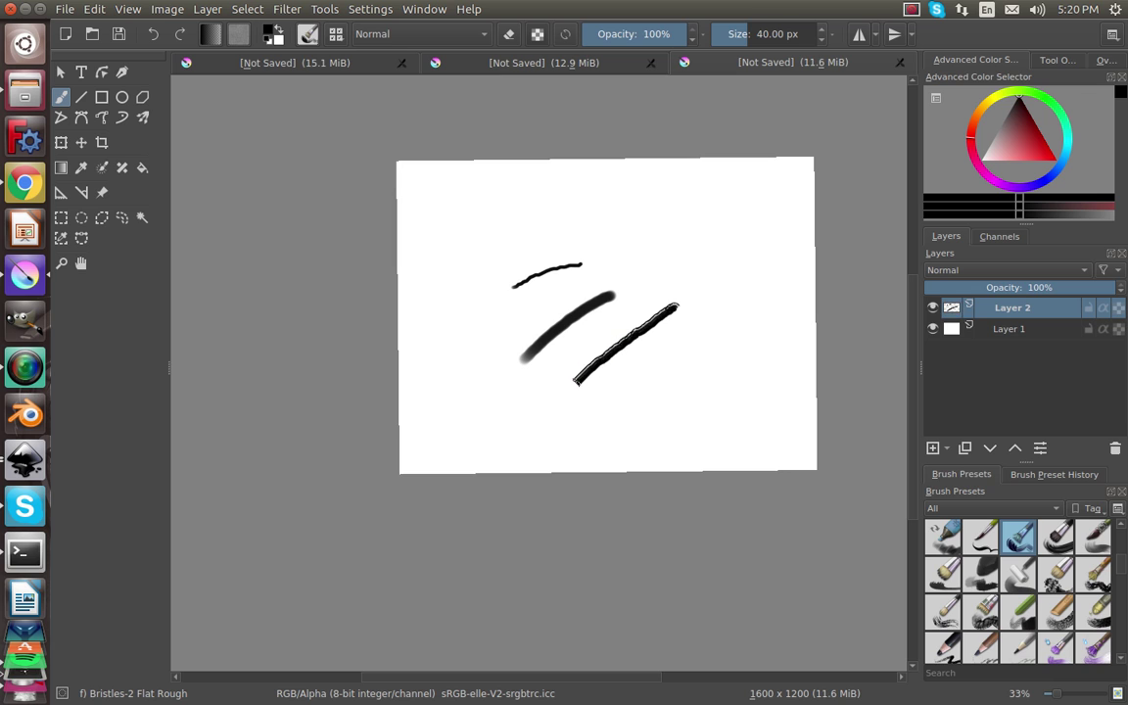
scroll(575, 382, up, 3)
scroll(575, 381, down, 3)
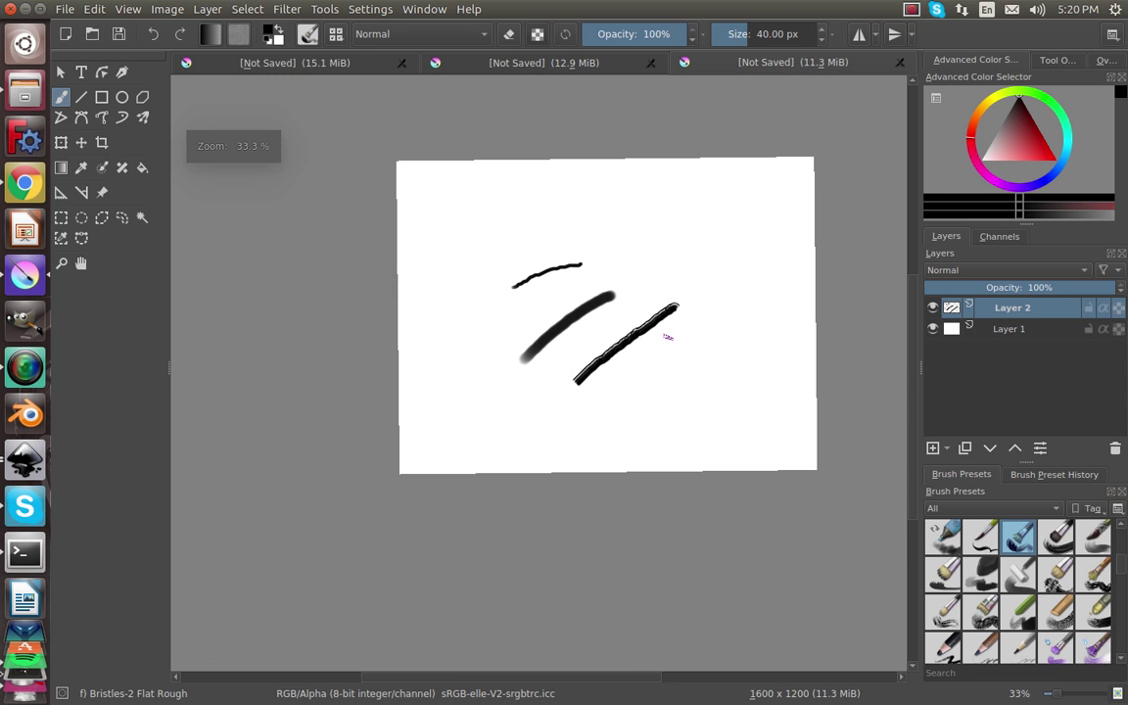
drag(668, 337, 623, 392)
- Paint a thick black looping stroke across the lower canvas with Basic-5
right_click(647, 286)
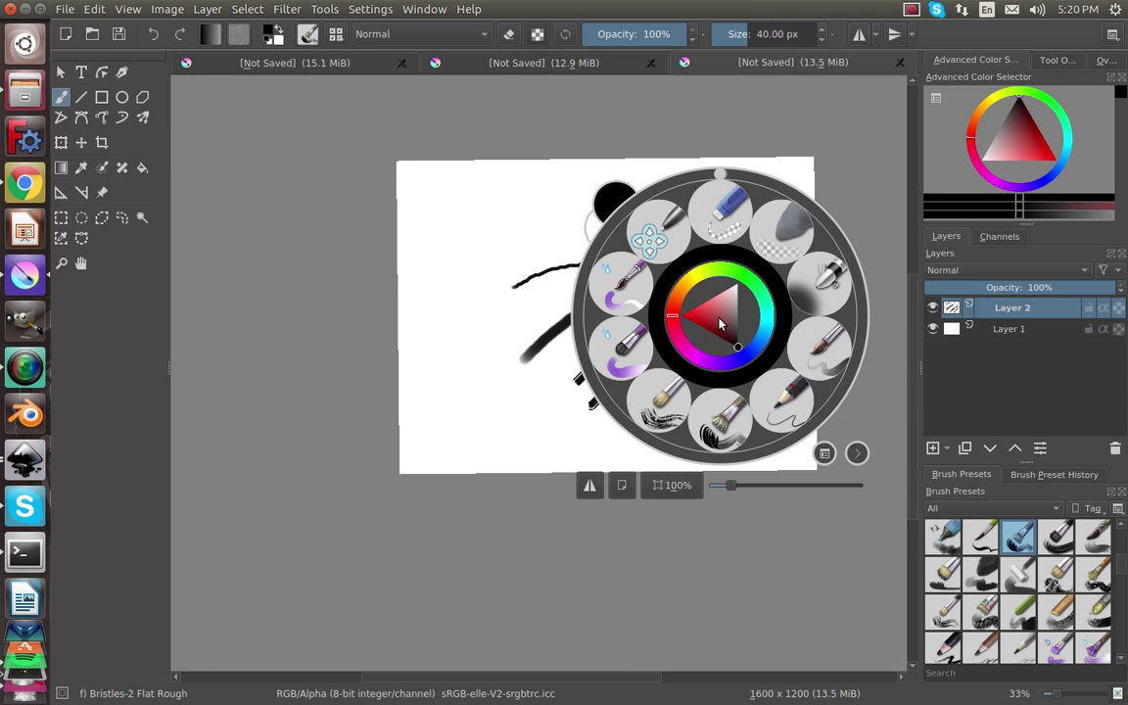
click(794, 363)
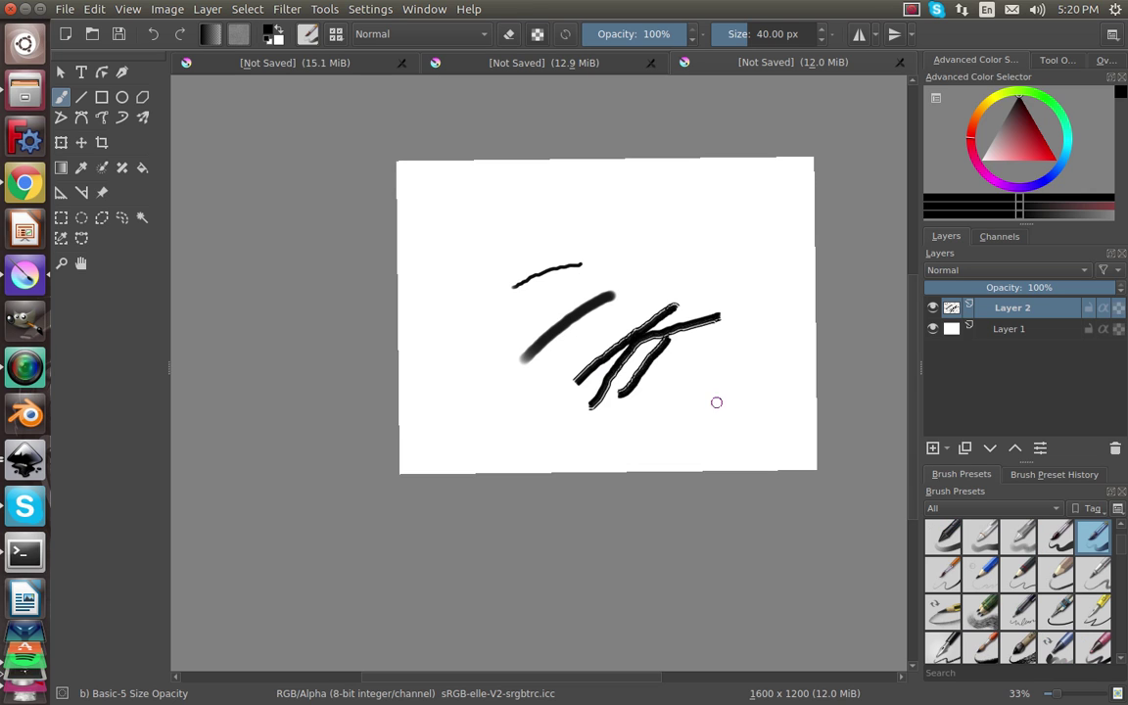
mouse_move(715, 401)
mouse_down()
mouse_move(645, 427)
mouse_move(560, 422)
mouse_move(671, 334)
mouse_up()
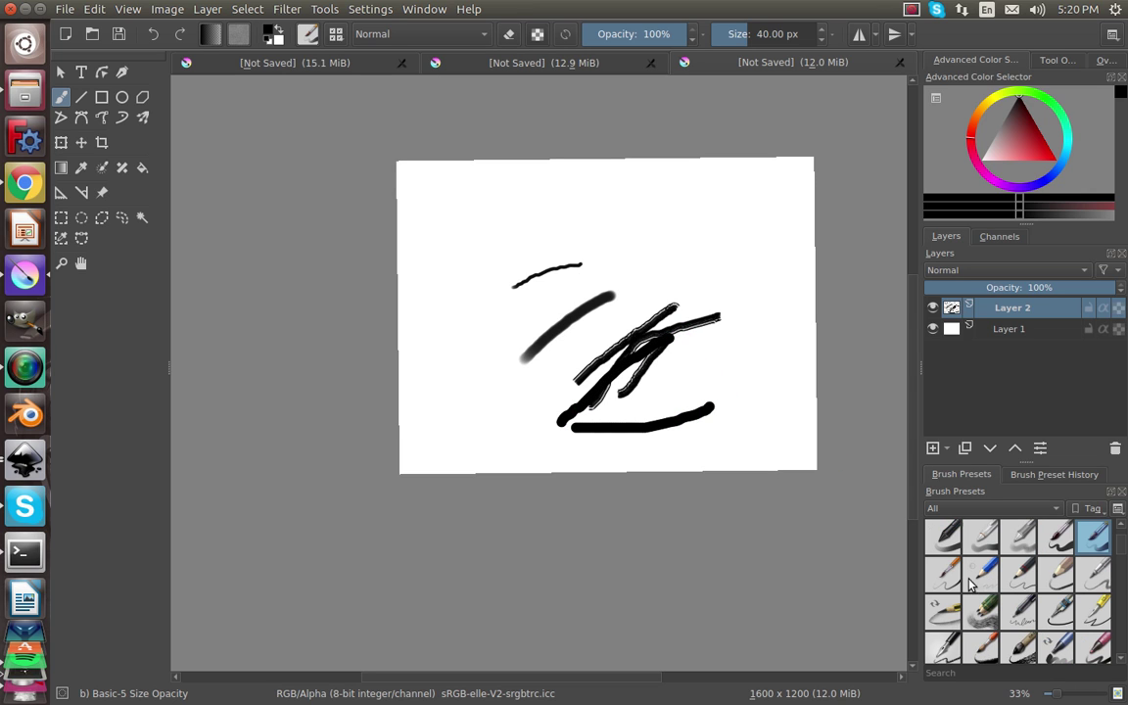
- Stamp 500 px Stamp Hearts dabs near the top right of the canvas
scroll(979, 588, down, 3)
scroll(1023, 598, down, 5)
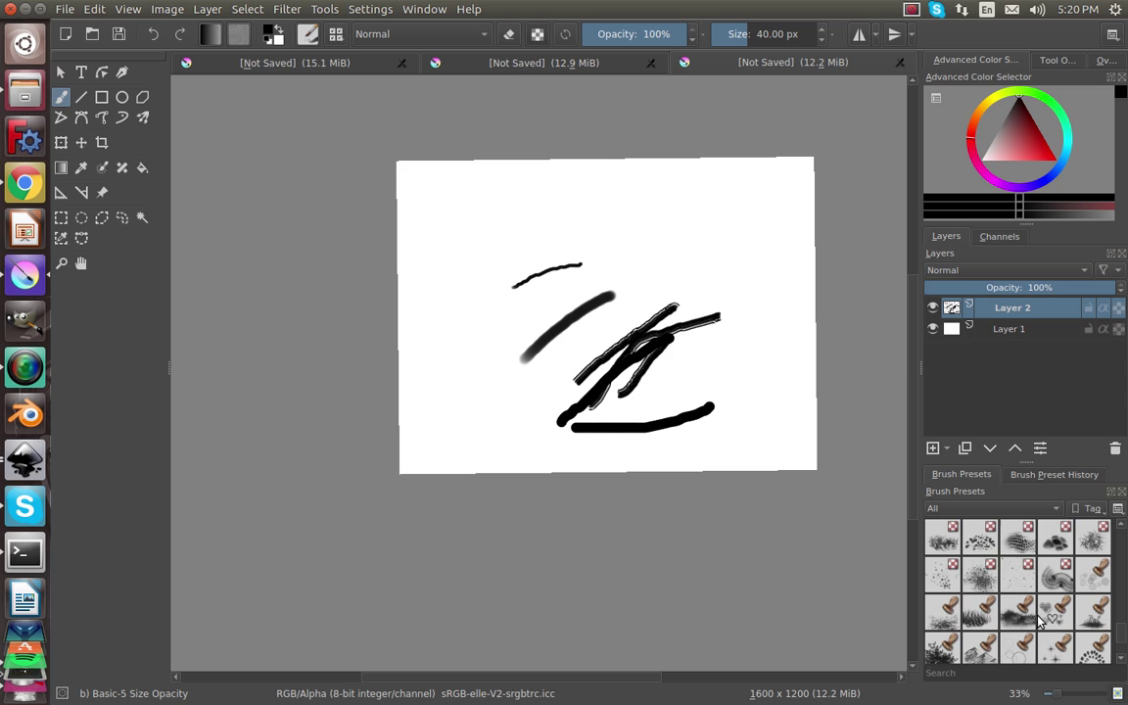
click(1045, 609)
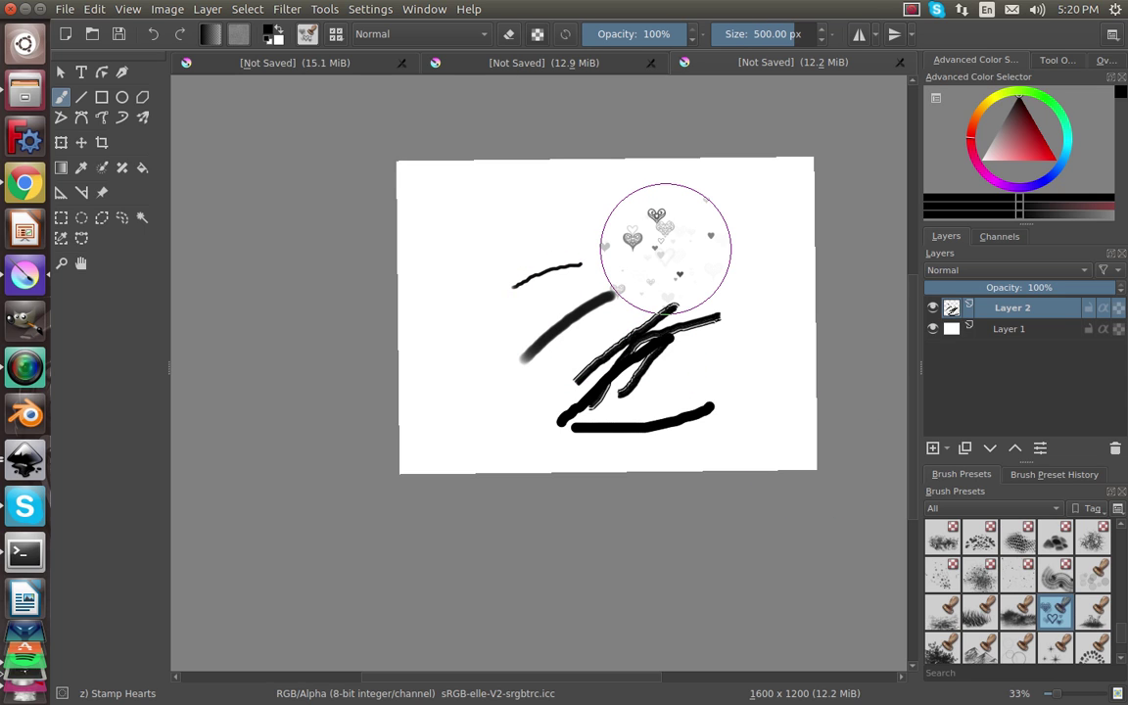
mouse_move(666, 248)
mouse_down()
mouse_move(690, 313)
mouse_move(697, 294)
mouse_move(681, 275)
mouse_up()
- Clear Layer 2, then lay a 125 px Stamp Grass band across the canvas, undoing one bad stroke
key(Delete)
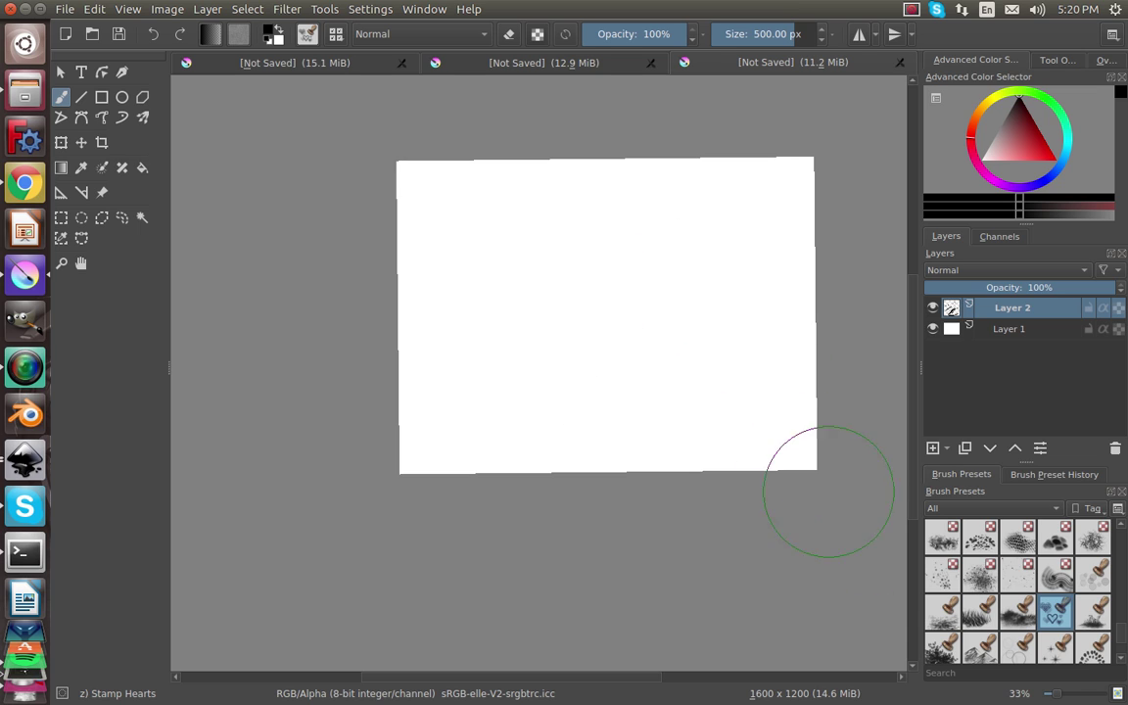
click(982, 613)
mouse_move(595, 372)
mouse_down()
mouse_move(618, 347)
mouse_move(580, 359)
mouse_move(667, 359)
mouse_move(600, 373)
mouse_move(741, 362)
mouse_move(666, 358)
mouse_move(646, 361)
mouse_move(772, 363)
mouse_move(487, 370)
mouse_move(584, 368)
mouse_move(531, 356)
mouse_move(450, 360)
mouse_move(480, 364)
mouse_move(452, 373)
mouse_move(490, 378)
mouse_move(500, 374)
mouse_move(431, 370)
mouse_move(540, 380)
mouse_move(520, 388)
mouse_move(619, 389)
mouse_move(579, 375)
mouse_move(552, 380)
mouse_move(723, 380)
mouse_move(696, 377)
mouse_move(774, 389)
mouse_move(727, 374)
mouse_move(809, 378)
mouse_move(406, 383)
mouse_move(424, 387)
mouse_move(409, 359)
mouse_move(413, 370)
mouse_move(500, 372)
mouse_up()
key(ctrl+z)
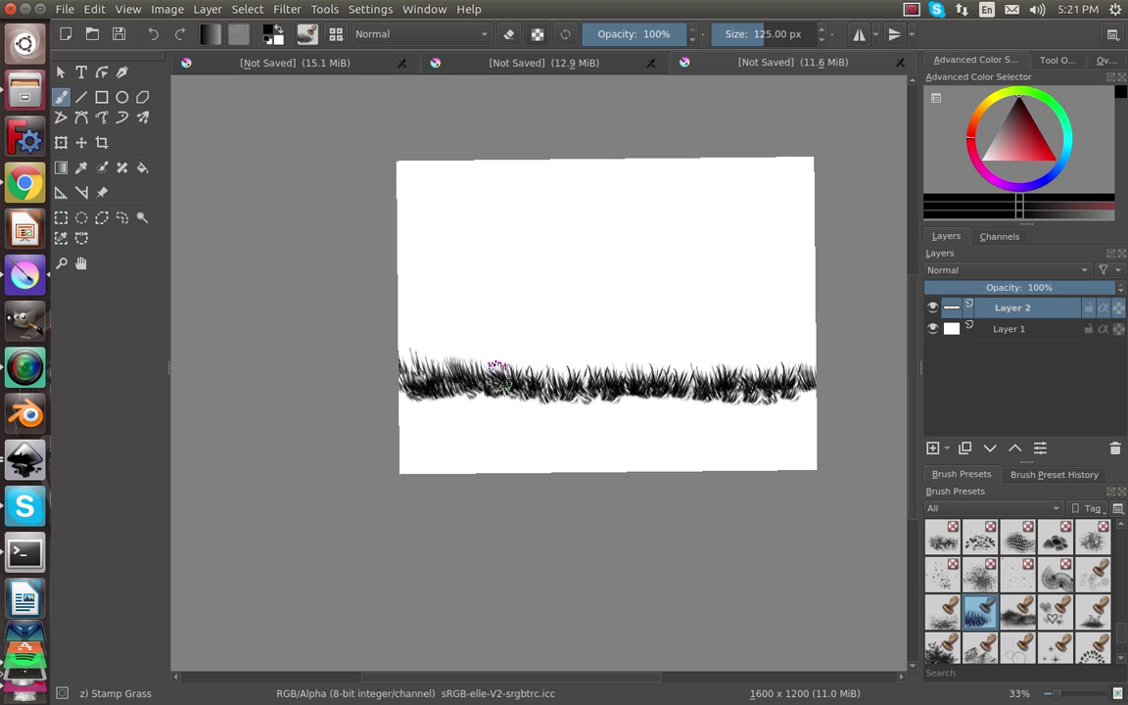
- Stamp Stamp Mountains Distant peaks from the right edge leftward, restamping to darken the middle range
click(932, 656)
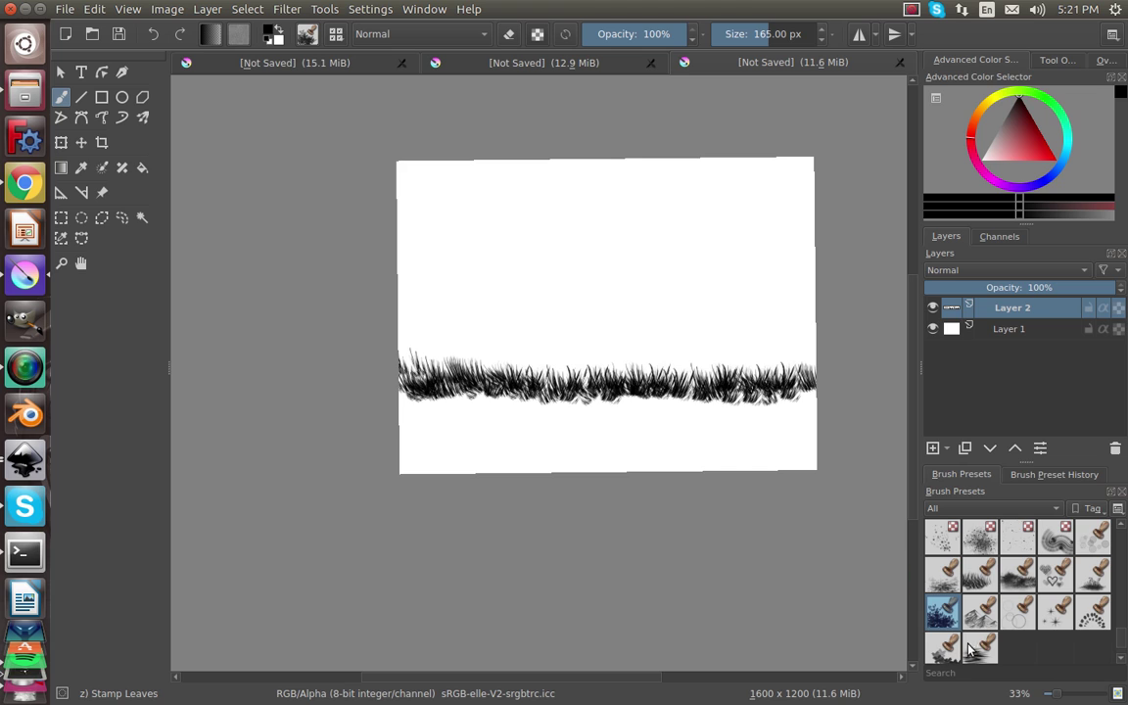
click(982, 615)
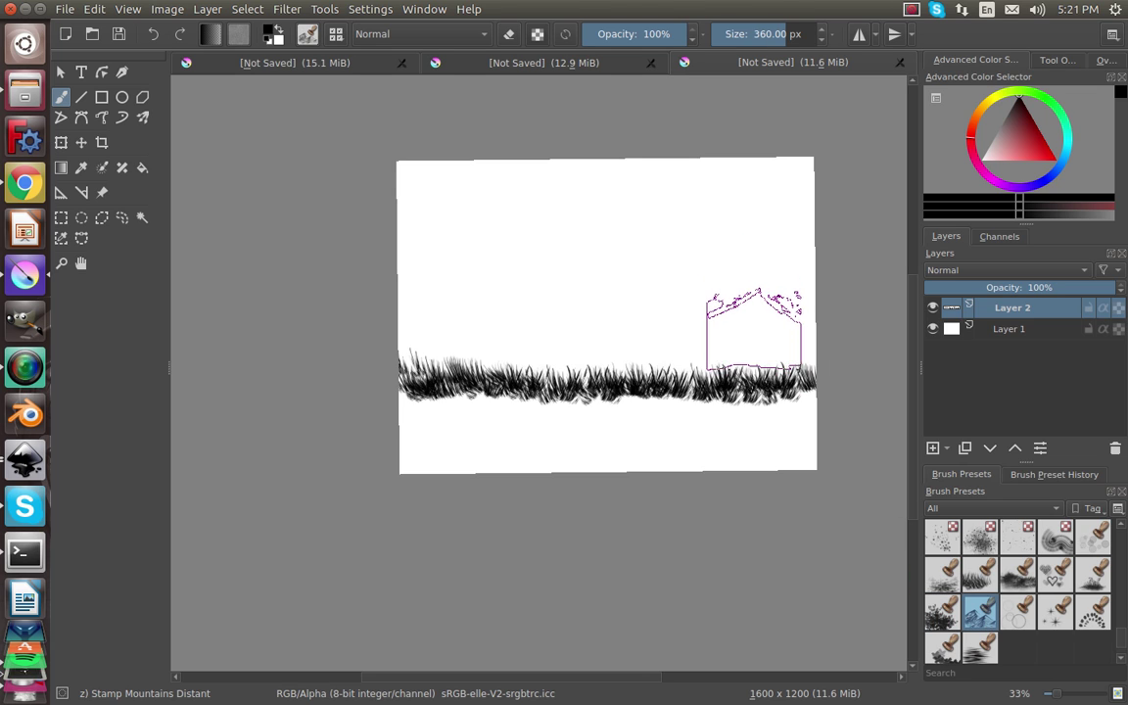
click(768, 330)
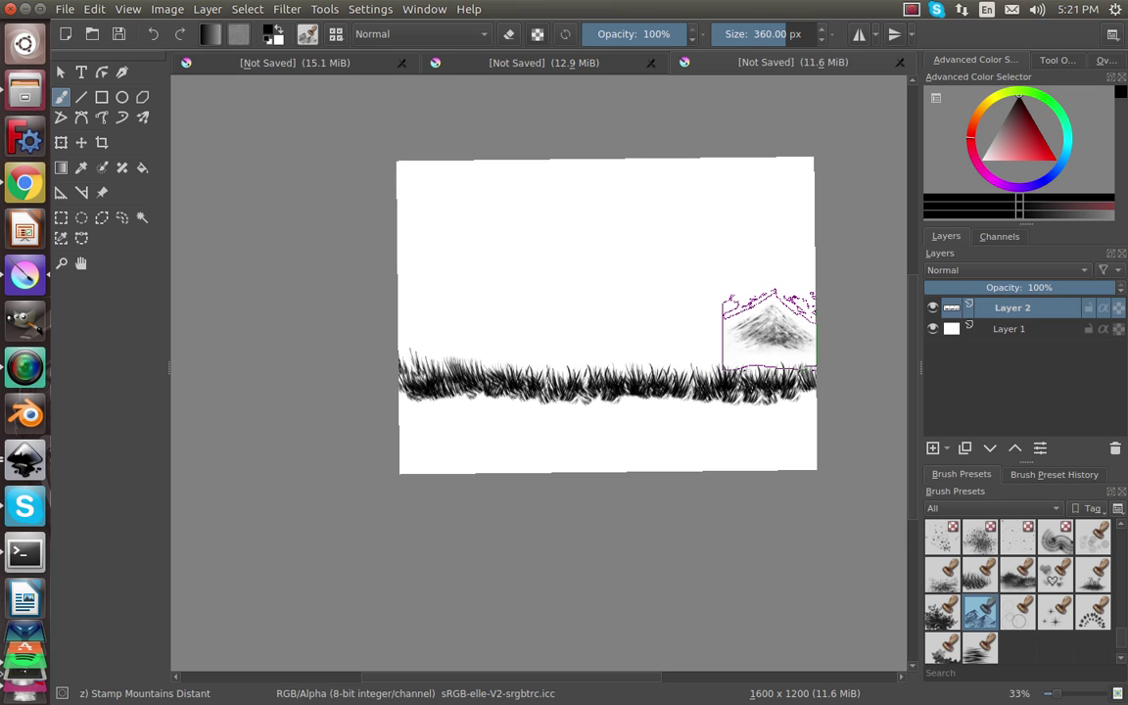
click(768, 330)
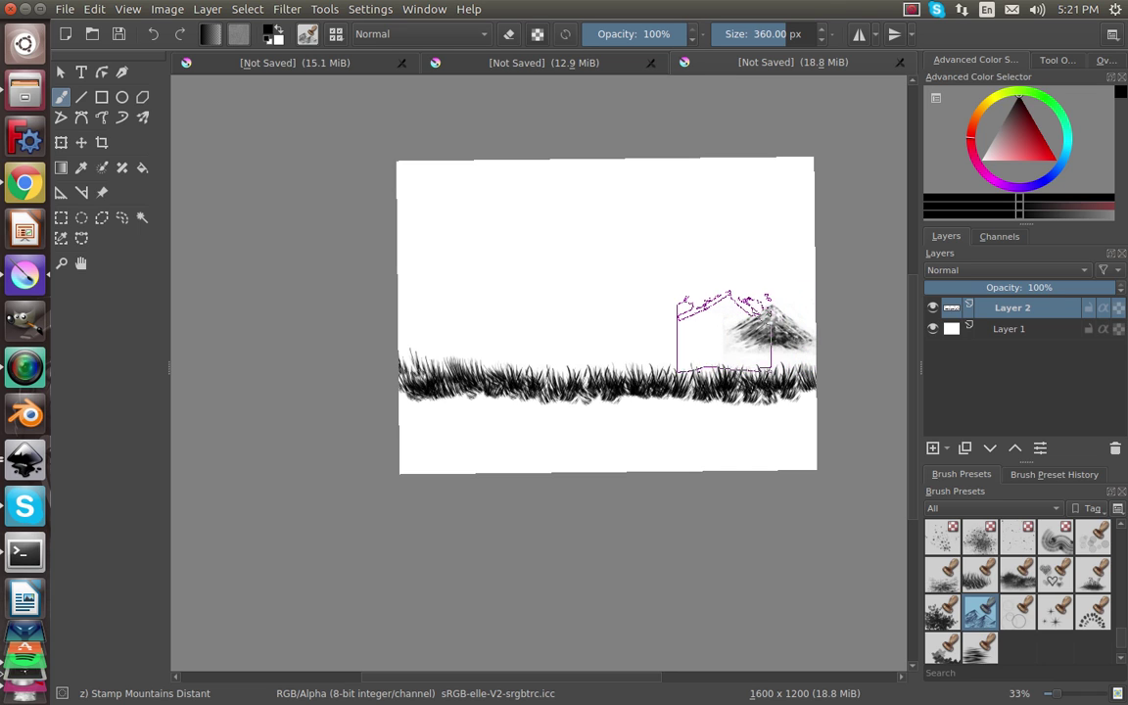
click(710, 331)
mouse_move(709, 331)
mouse_down()
mouse_move(652, 306)
mouse_move(611, 316)
mouse_move(651, 305)
mouse_move(607, 310)
mouse_move(631, 289)
mouse_move(651, 303)
mouse_move(571, 308)
mouse_move(495, 347)
mouse_move(436, 338)
mouse_move(450, 312)
mouse_move(437, 342)
mouse_move(421, 308)
mouse_up()
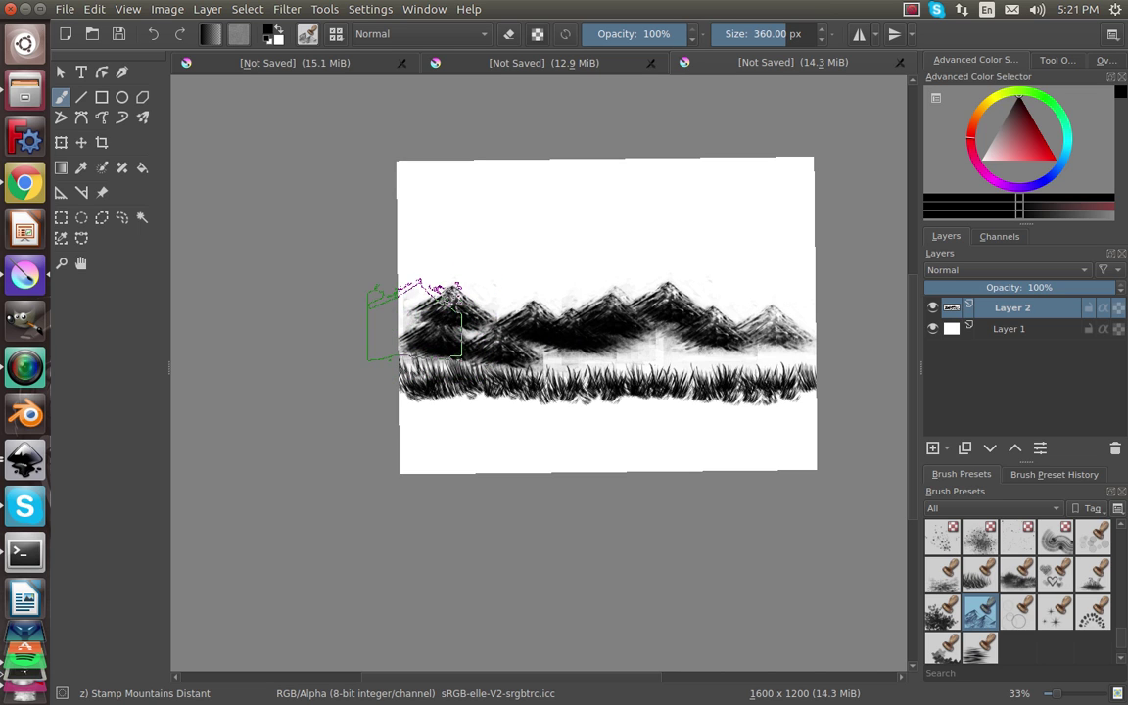
mouse_move(576, 364)
mouse_down()
mouse_move(553, 354)
mouse_move(637, 357)
mouse_move(587, 318)
mouse_move(789, 358)
mouse_move(810, 329)
mouse_up()
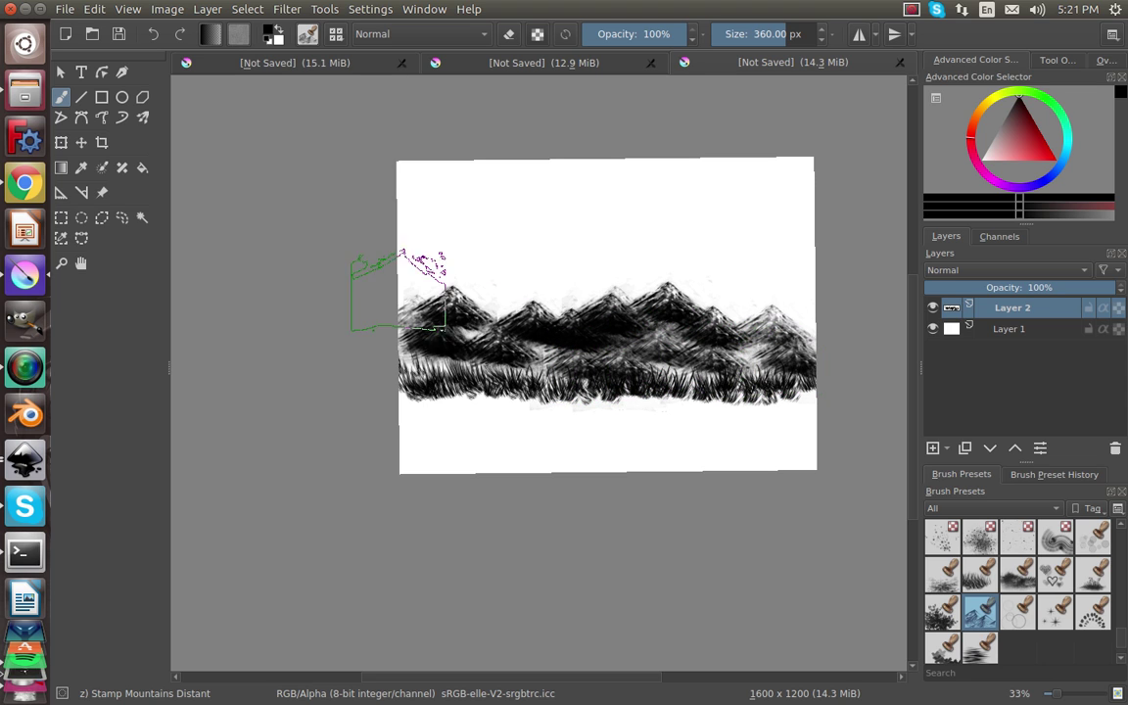
mouse_move(411, 293)
mouse_down()
mouse_move(502, 336)
mouse_move(421, 299)
mouse_up()
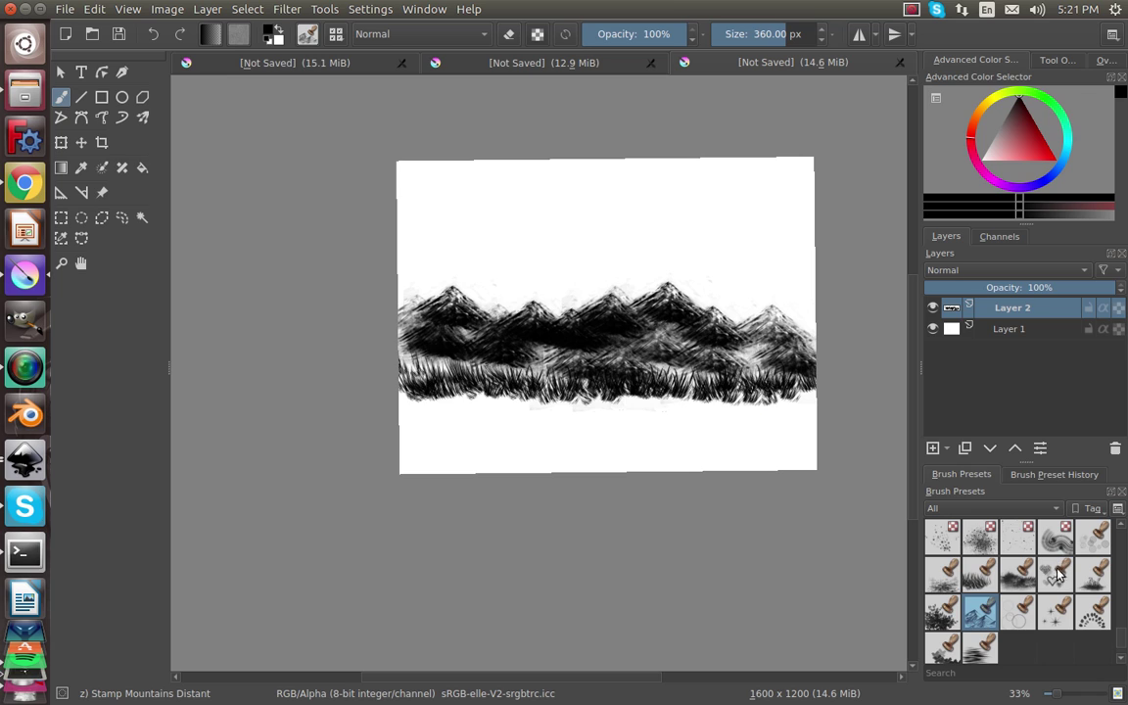
scroll(962, 631, down, 1)
- Undo the trial Stamp Vegetal sky shapes and drag 220 px Stamp Water cloud streaks across the top
click(946, 642)
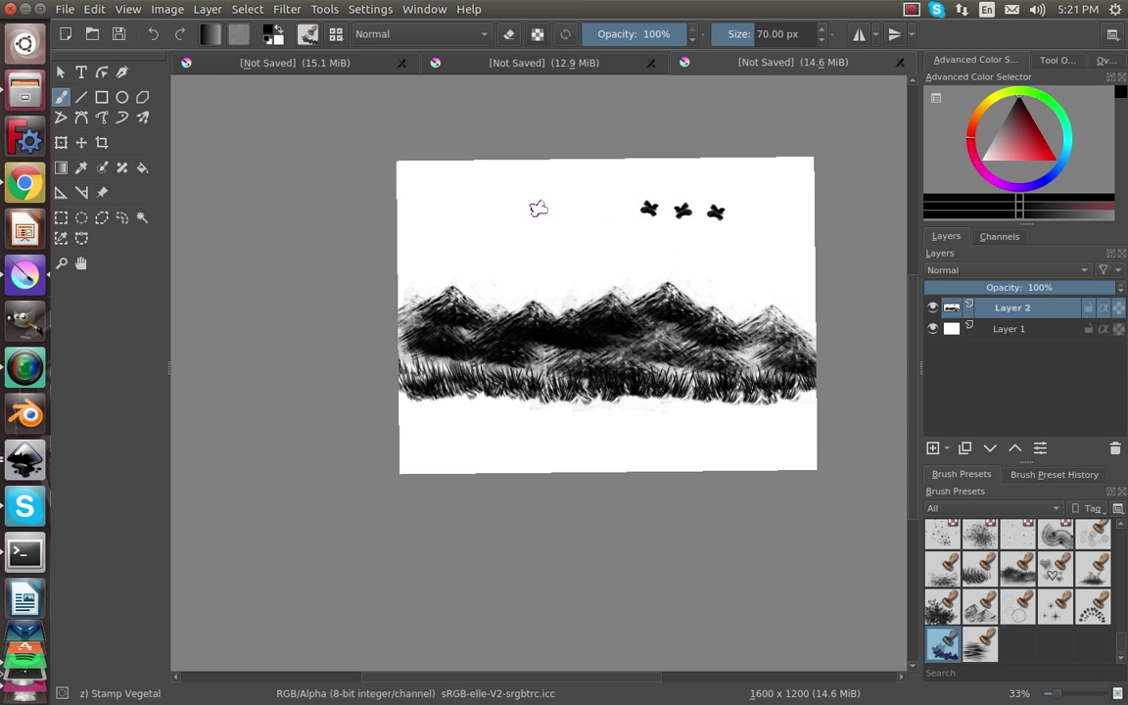
key(ctrl+z)
key(ctrl+z)
key(ctrl+z)
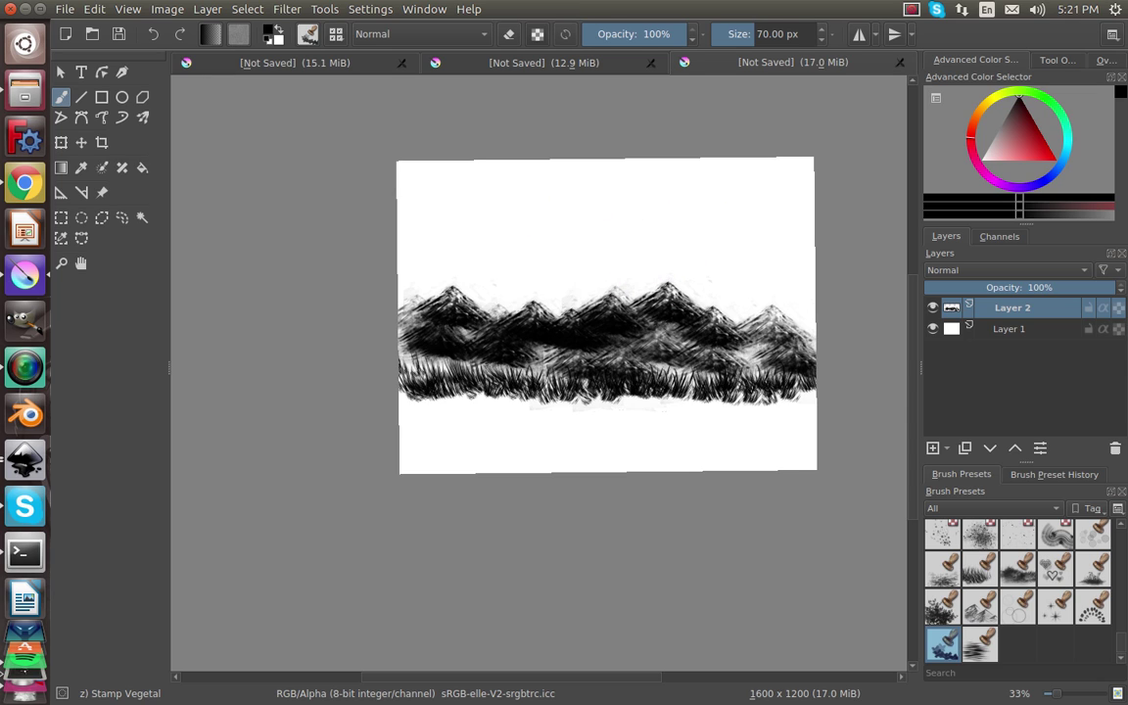
click(980, 642)
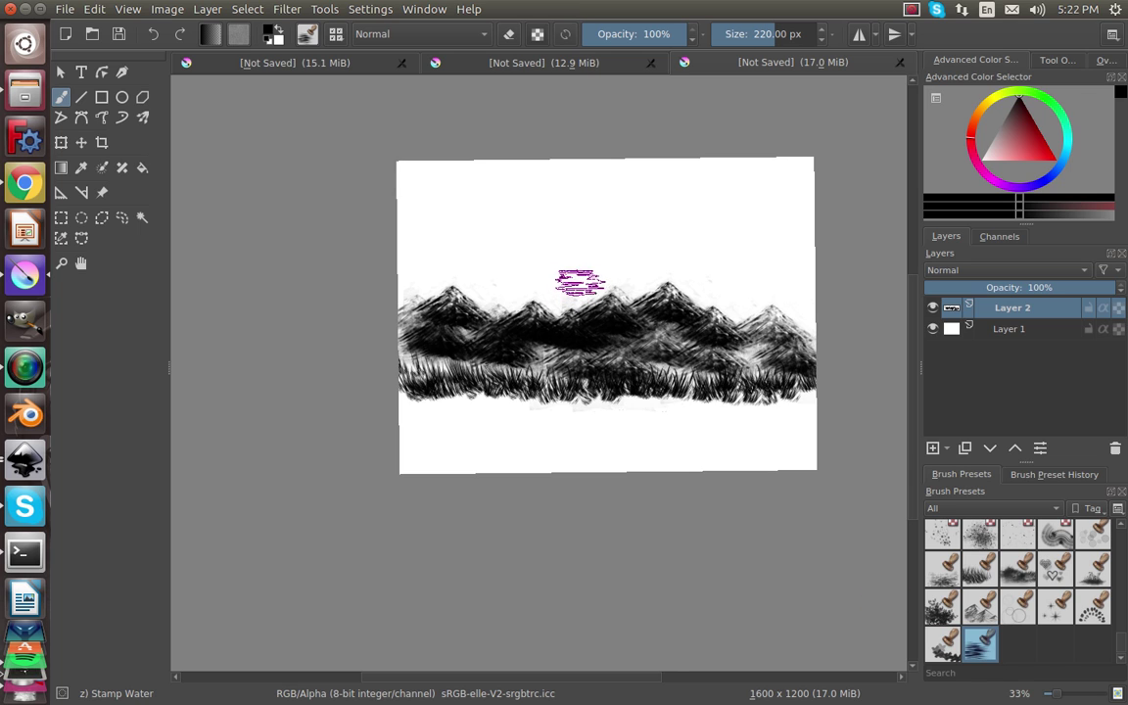
mouse_move(423, 192)
mouse_down()
mouse_move(484, 208)
mouse_move(632, 187)
mouse_move(746, 188)
mouse_move(790, 201)
mouse_move(630, 220)
mouse_move(517, 206)
mouse_move(761, 203)
mouse_move(655, 191)
mouse_move(635, 208)
mouse_move(722, 203)
mouse_move(509, 182)
mouse_move(434, 192)
mouse_move(429, 208)
mouse_move(494, 218)
mouse_move(432, 225)
mouse_up()
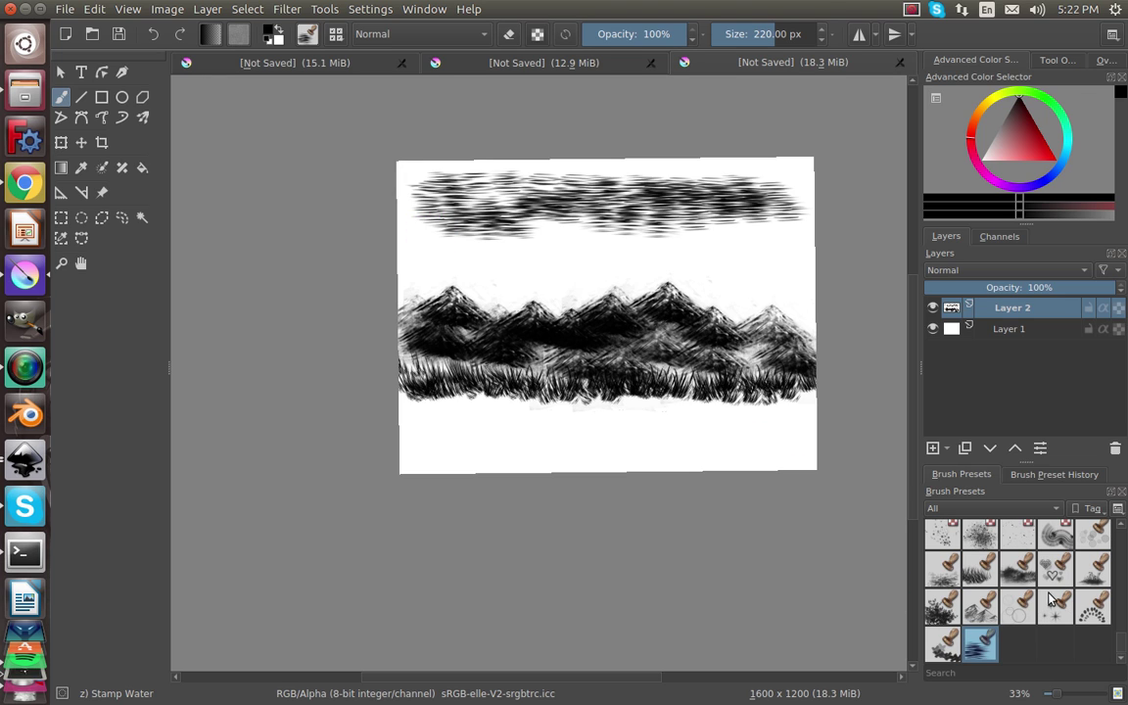
- Thicken foreground grass with Stamp Herbals, Stamp Grass Patch and Stamp Grass, then scatter Texture Splat rain above the mountains
click(1089, 575)
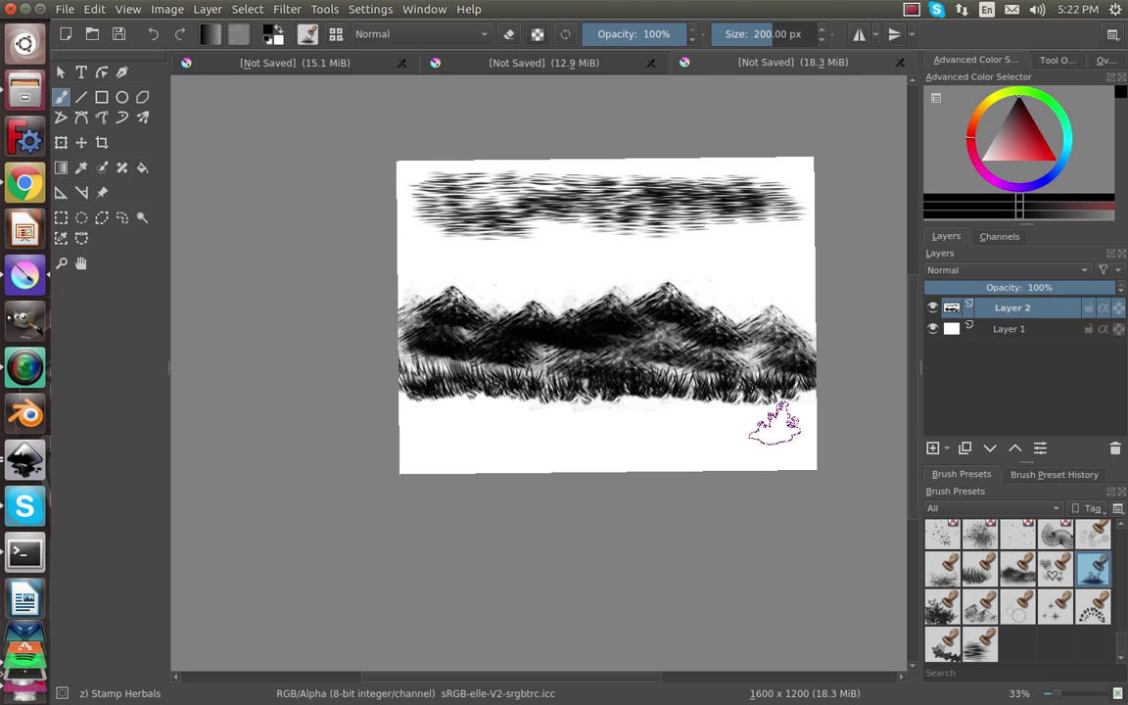
mouse_move(759, 436)
mouse_down()
mouse_move(753, 411)
mouse_move(725, 407)
mouse_move(455, 401)
mouse_move(449, 448)
mouse_move(591, 433)
mouse_move(742, 454)
mouse_move(426, 431)
mouse_move(411, 416)
mouse_up()
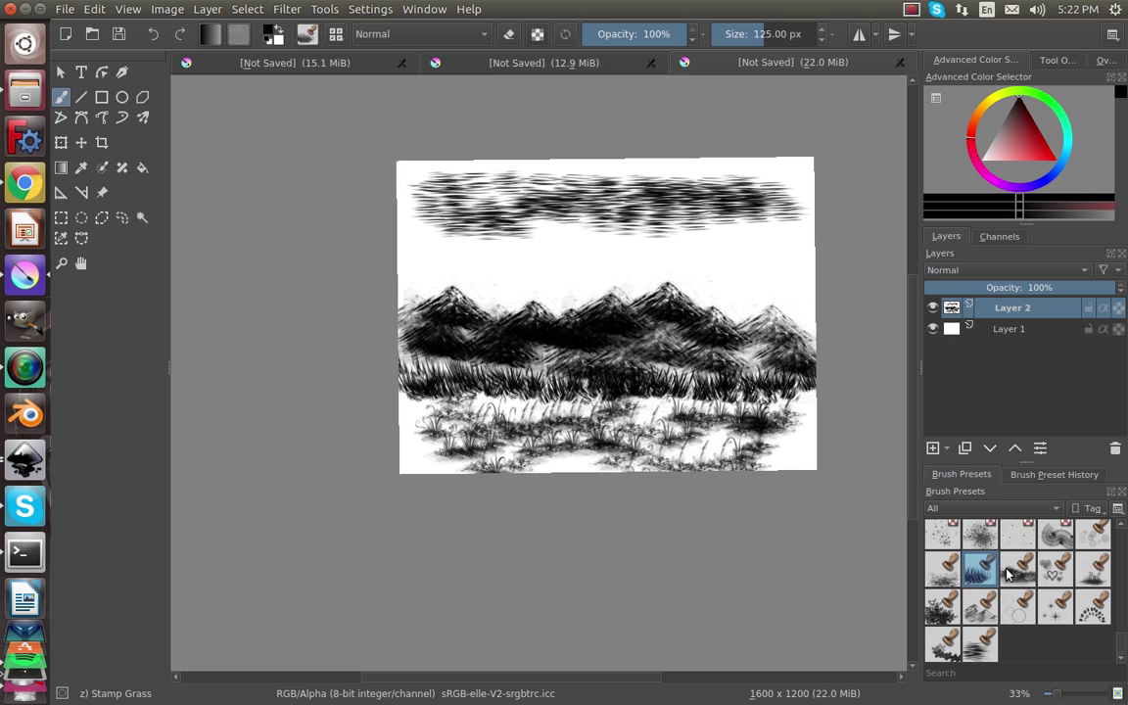
click(1017, 567)
mouse_move(631, 397)
mouse_down()
mouse_move(359, 426)
mouse_move(447, 465)
mouse_move(738, 465)
mouse_move(779, 436)
mouse_move(793, 406)
mouse_up()
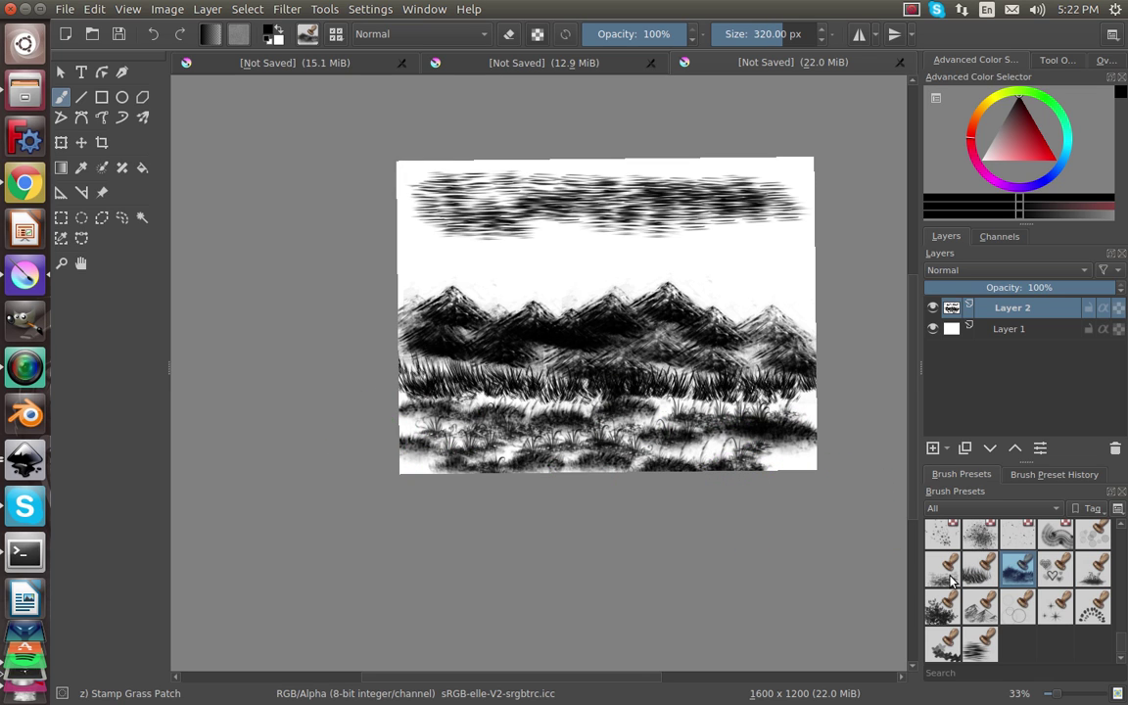
click(979, 571)
mouse_move(555, 401)
mouse_down()
mouse_move(602, 377)
mouse_move(577, 367)
mouse_move(435, 397)
mouse_move(568, 387)
mouse_move(666, 397)
mouse_move(766, 456)
mouse_move(744, 370)
mouse_move(592, 376)
mouse_move(401, 406)
mouse_move(396, 453)
mouse_up()
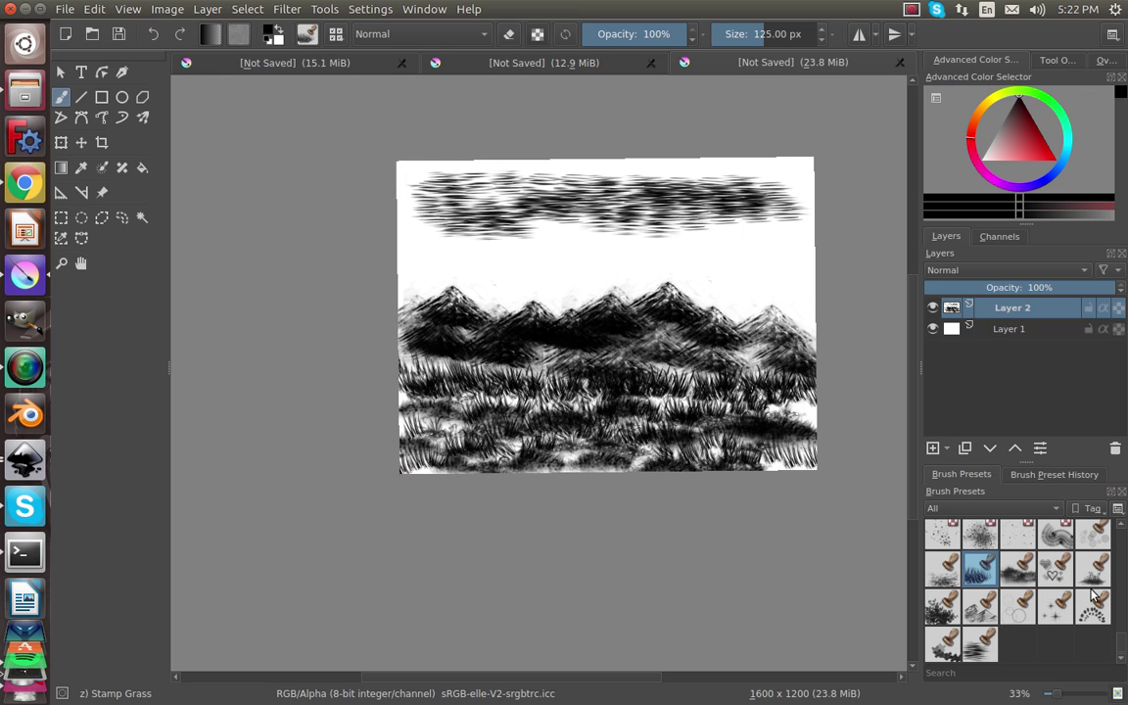
click(942, 536)
mouse_move(768, 252)
mouse_down()
mouse_move(697, 263)
mouse_move(773, 253)
mouse_move(465, 266)
mouse_move(619, 264)
mouse_move(635, 291)
mouse_move(502, 309)
mouse_up()
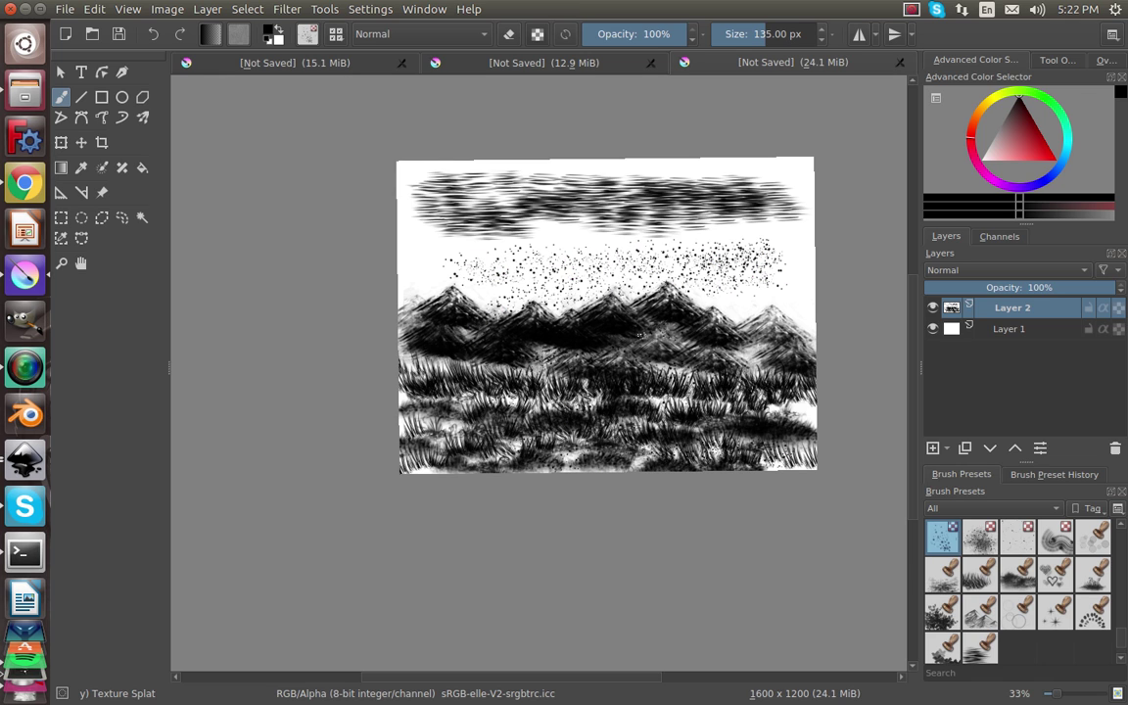
- Add more Texture Splat dots to the left end of the rain band
drag(638, 334, 494, 299)
scroll(1043, 586, up, 3)
scroll(1043, 585, up, 3)
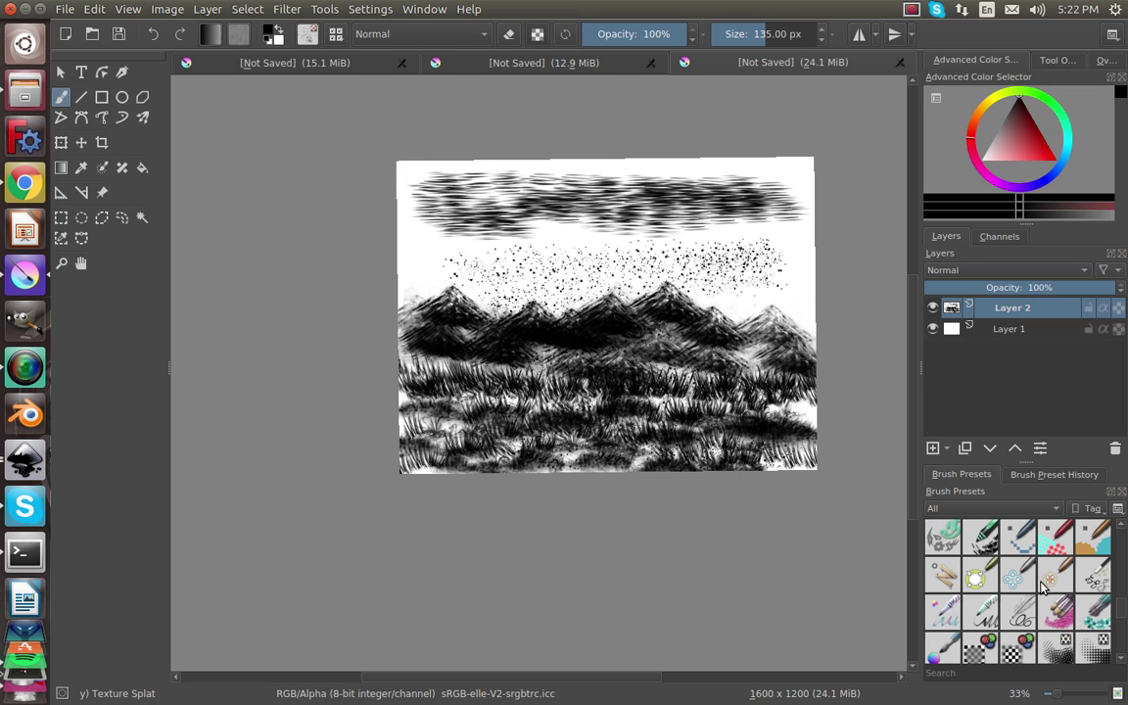
- Try the Clone Tool and 600 px Adjust Dodge presets, undoing the dodge stroke over the mountains
click(947, 579)
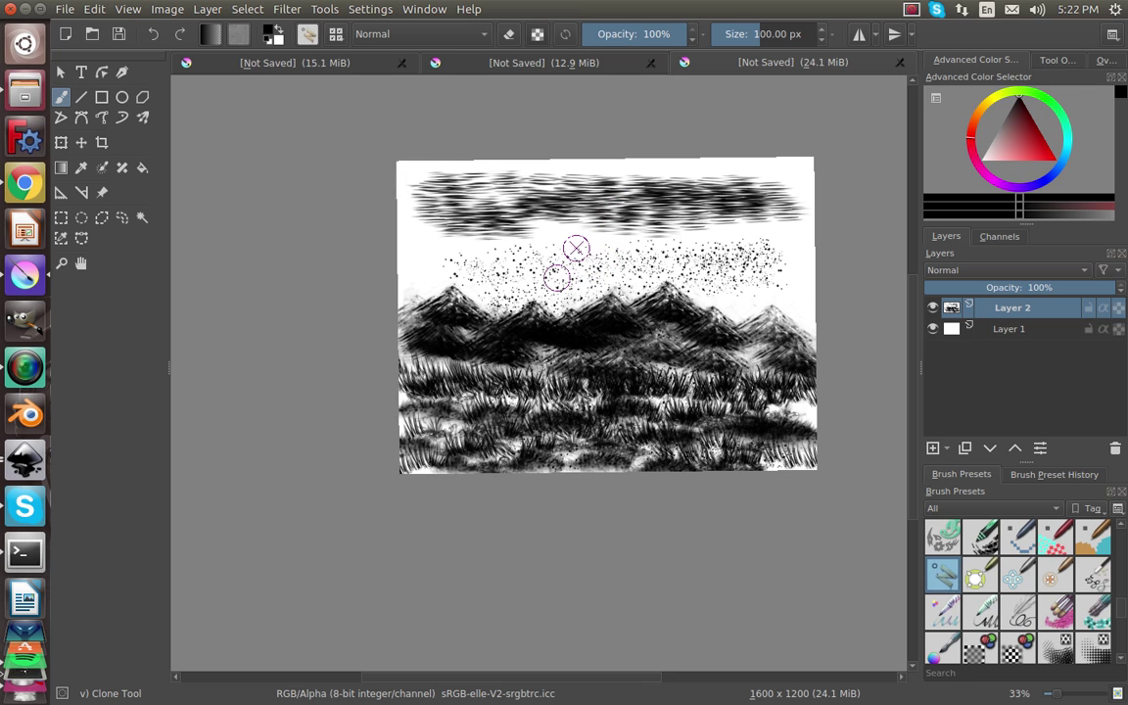
scroll(998, 612, up, 6)
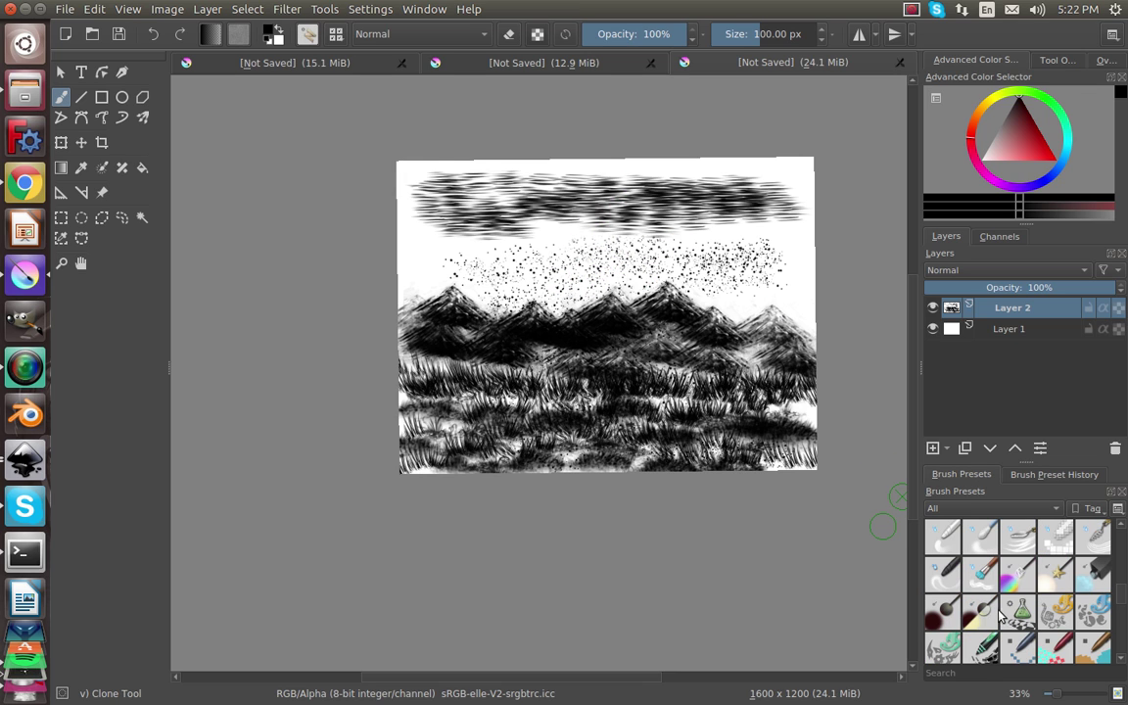
click(1059, 579)
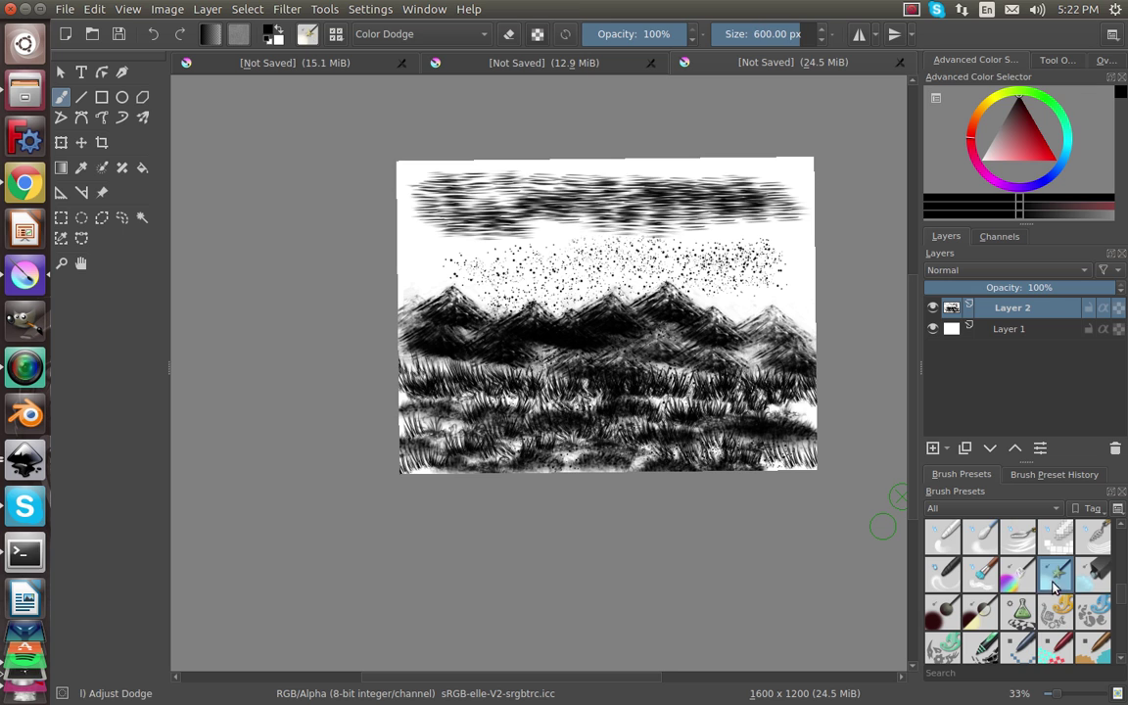
mouse_move(724, 251)
mouse_down()
mouse_move(638, 376)
mouse_move(620, 362)
mouse_move(640, 304)
mouse_move(674, 274)
mouse_up()
key(ctrl+z)
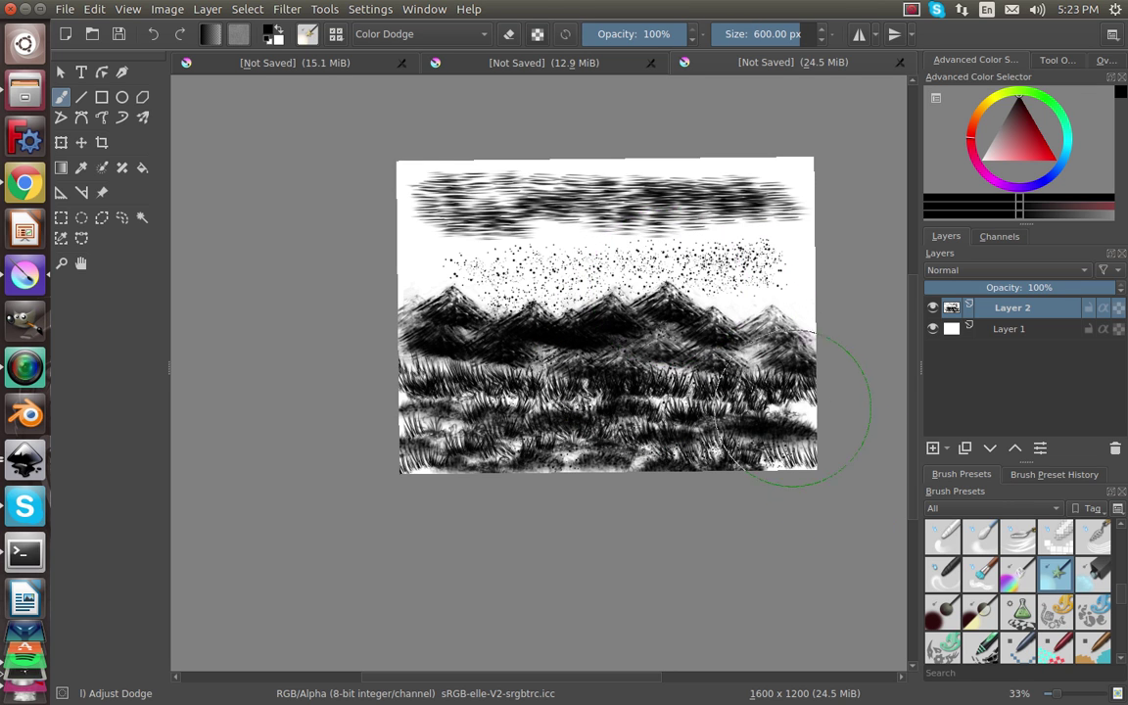
scroll(1023, 585, up, 3)
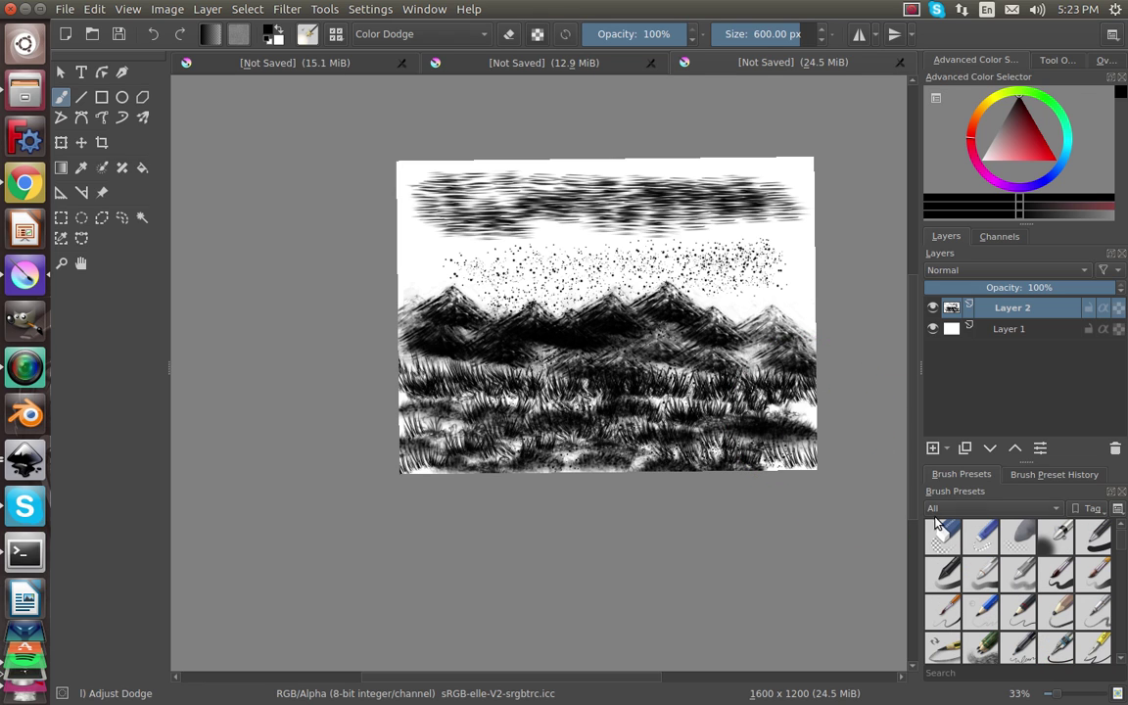
click(937, 530)
mouse_move(724, 364)
mouse_down()
mouse_move(699, 389)
mouse_move(624, 417)
mouse_move(691, 373)
mouse_up()
key(ctrl+z)
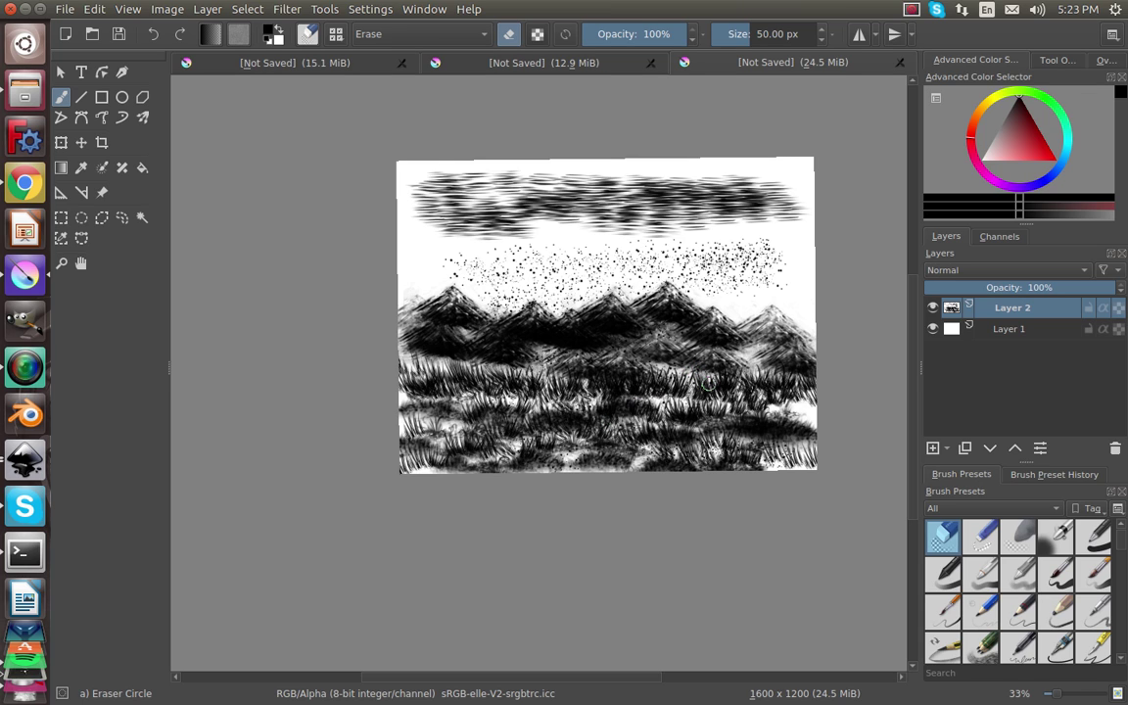